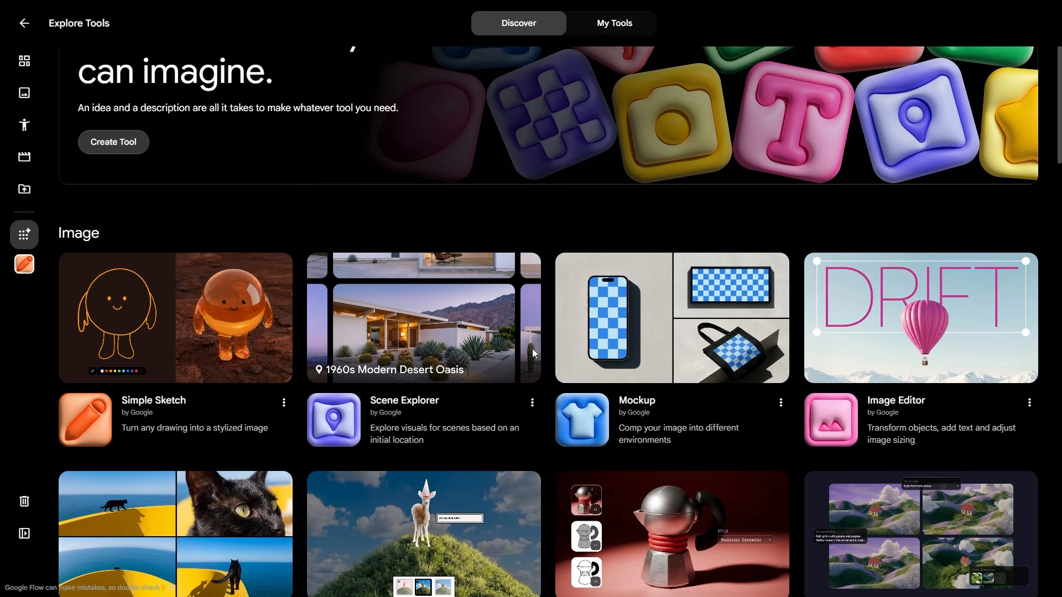
Step: Browse down the Explore Tools catalogue and open the Simple Sketch tool
scroll(724, 350, "down", 3)
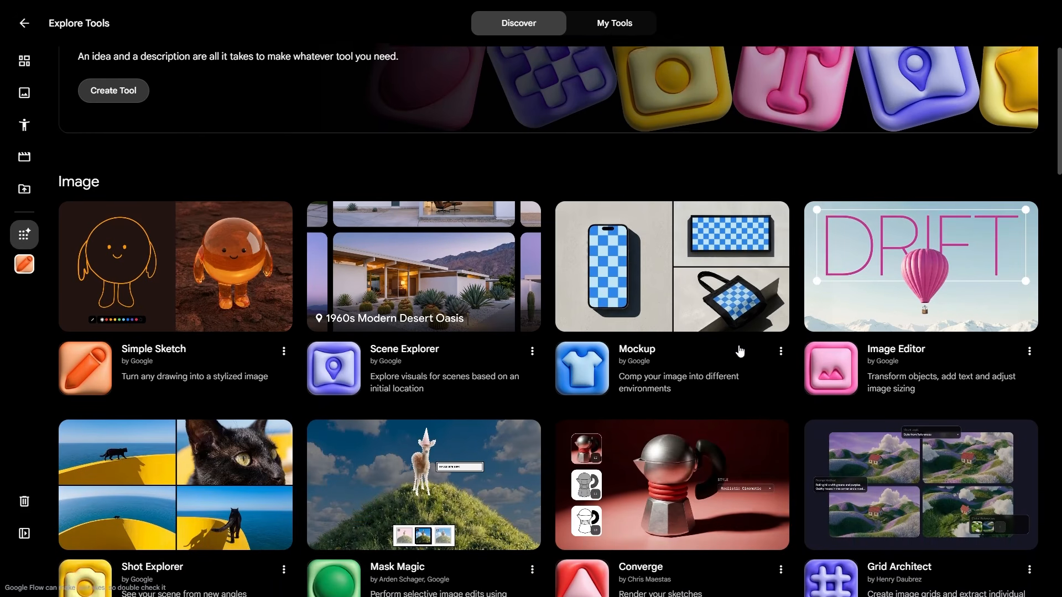
scroll(724, 356, "down", 1)
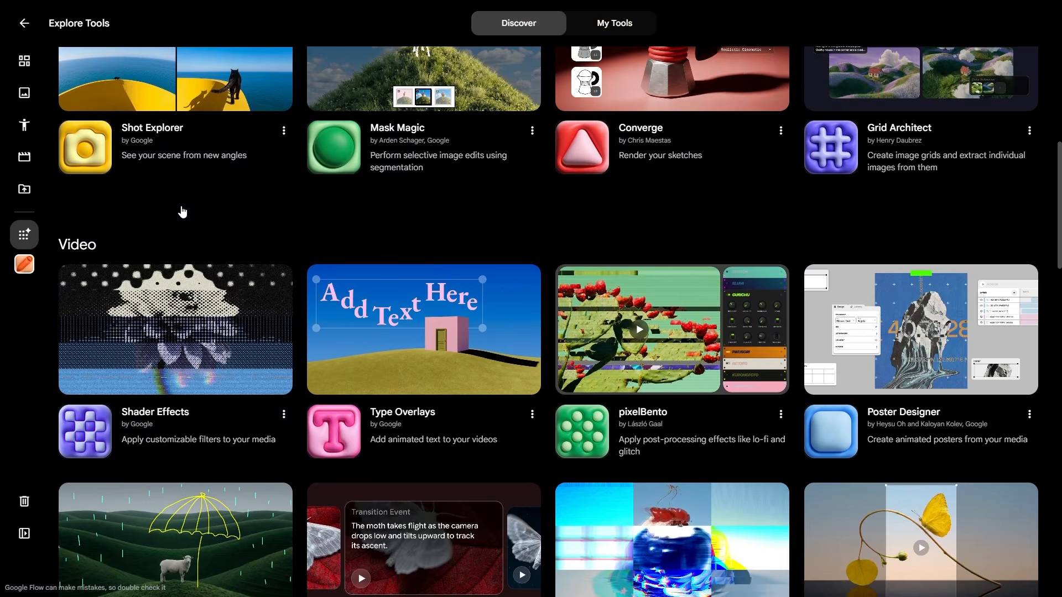
scroll(181, 210, "down", 8)
scroll(183, 212, "down", 3)
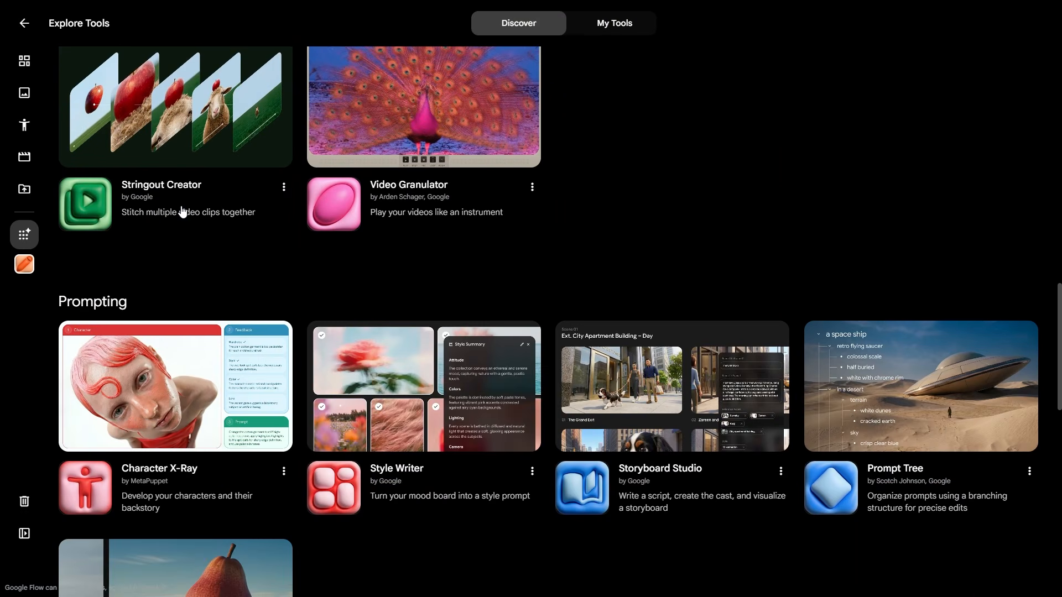
scroll(182, 212, "down", 1)
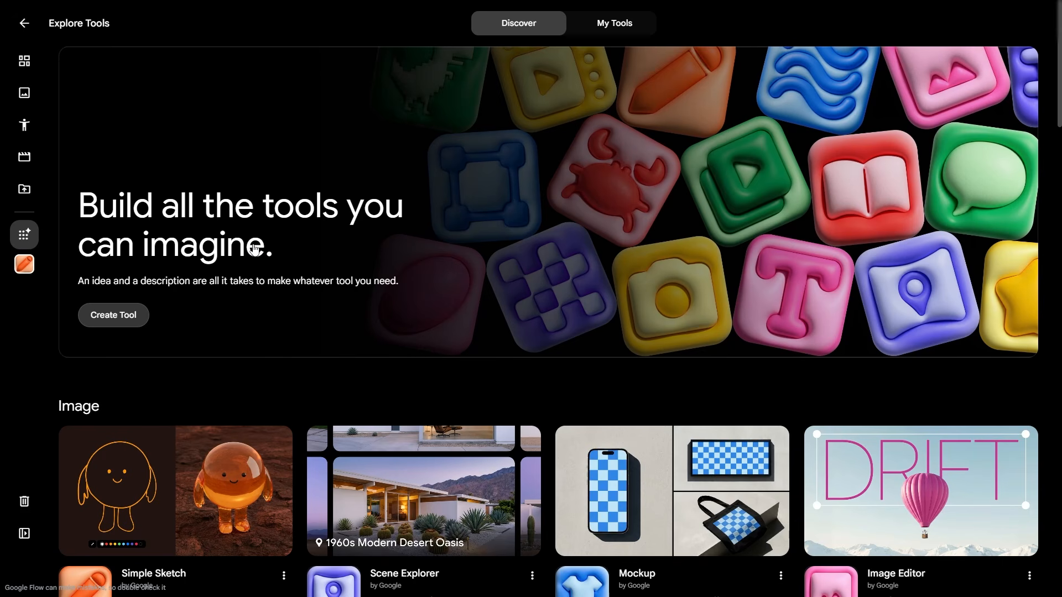
scroll(254, 249, "down", 3)
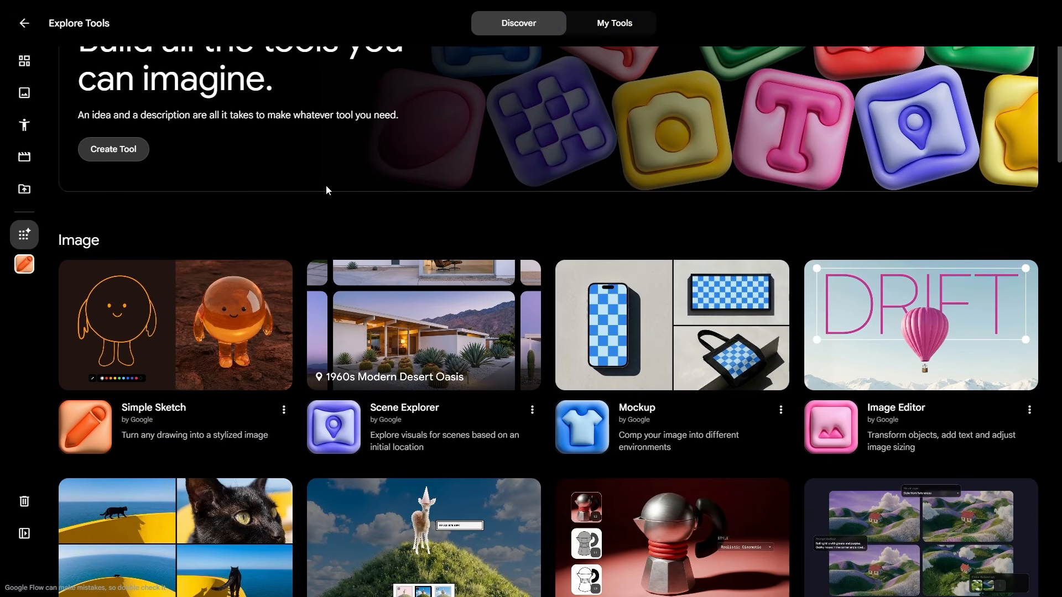
scroll(326, 190, "up", 2)
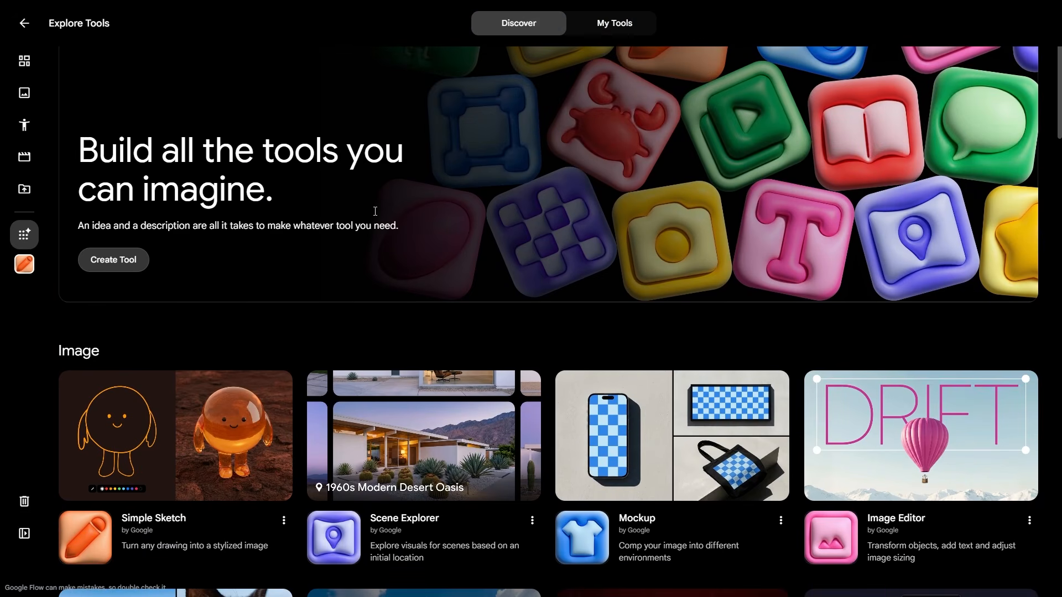
scroll(367, 218, "down", 2)
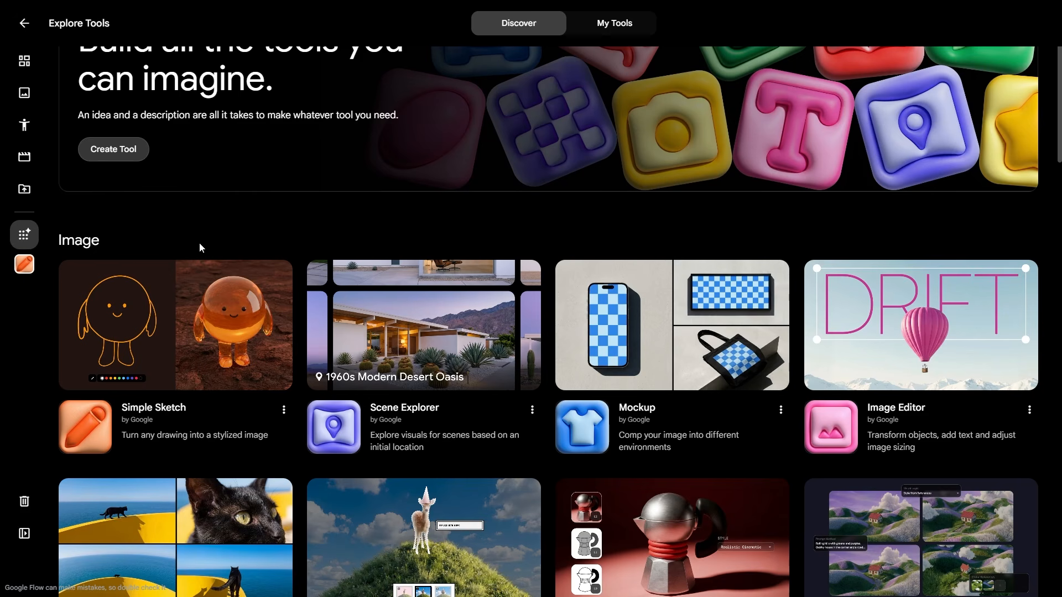
left_click(176, 316)
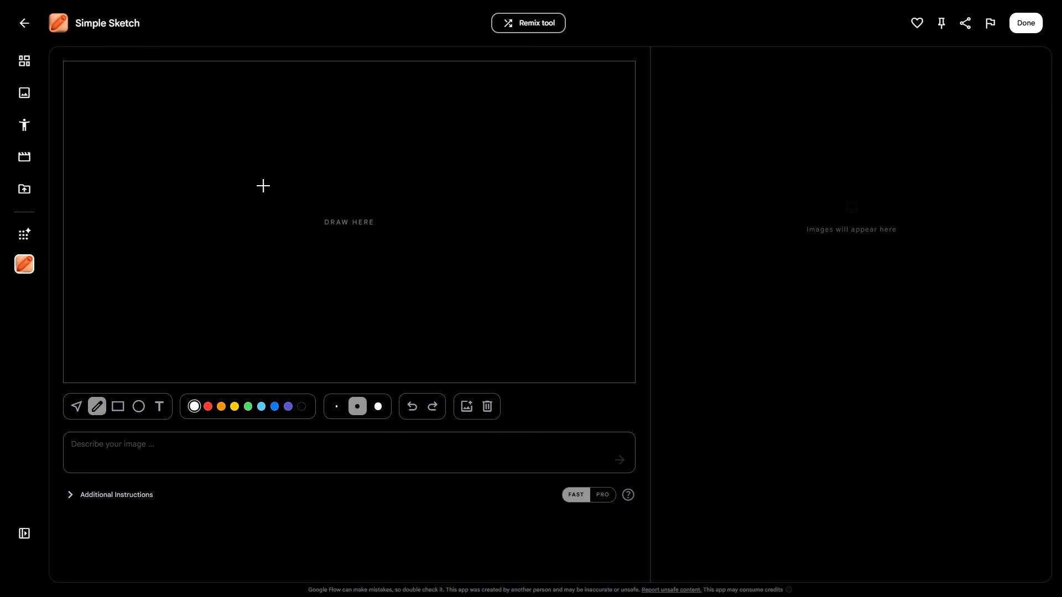
Step: Doodle a rough face with a head outline and two eye dots, then return to Explore Tools
mouse_move(343, 156)
left_mouse_down()
mouse_move(362, 219)
mouse_move(327, 260)
mouse_move(360, 271)
left_mouse_up()
left_click(325, 189)
left_click(346, 186)
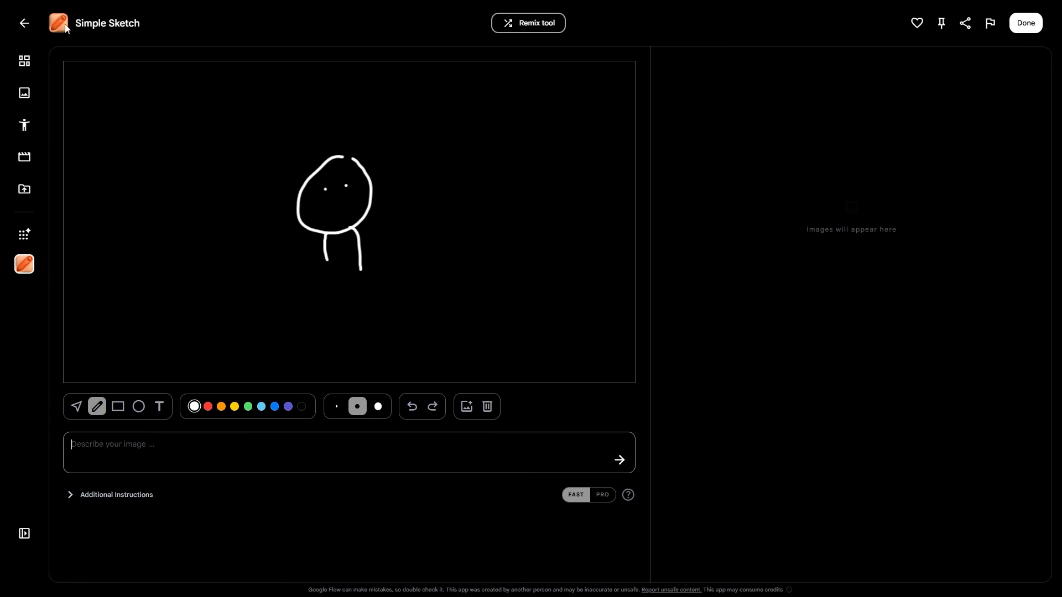
left_click(24, 23)
scroll(812, 281, "down", 3)
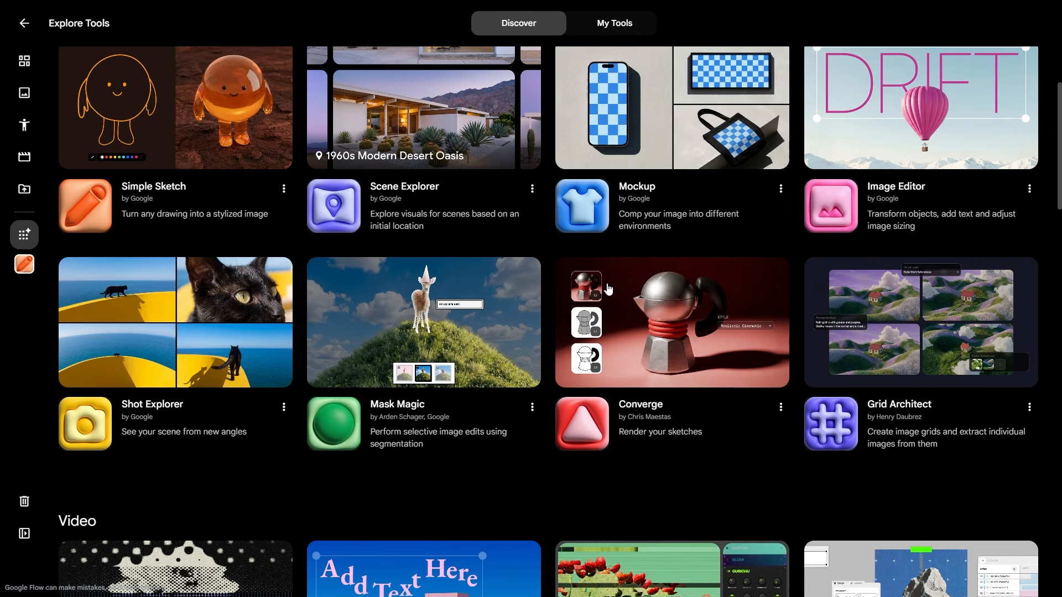
scroll(608, 289, "down", 6)
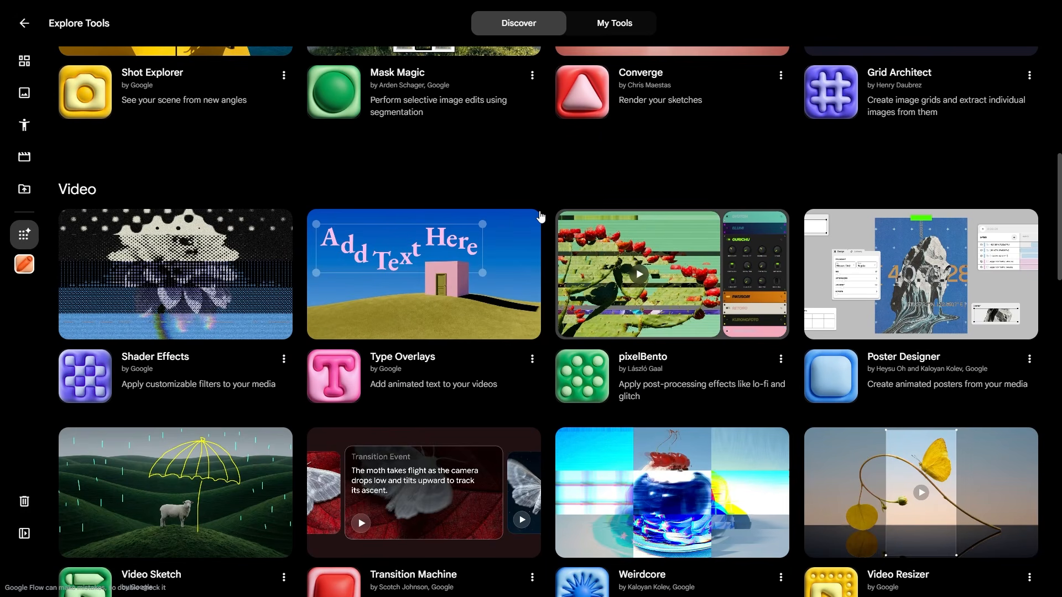
scroll(541, 216, "down", 5)
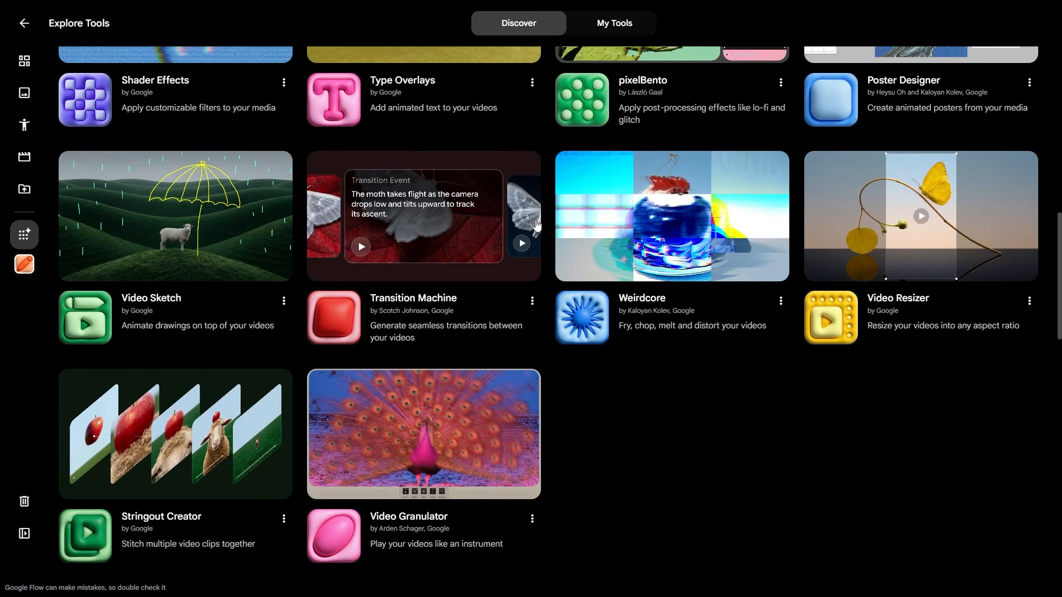
scroll(469, 308, "up", 4)
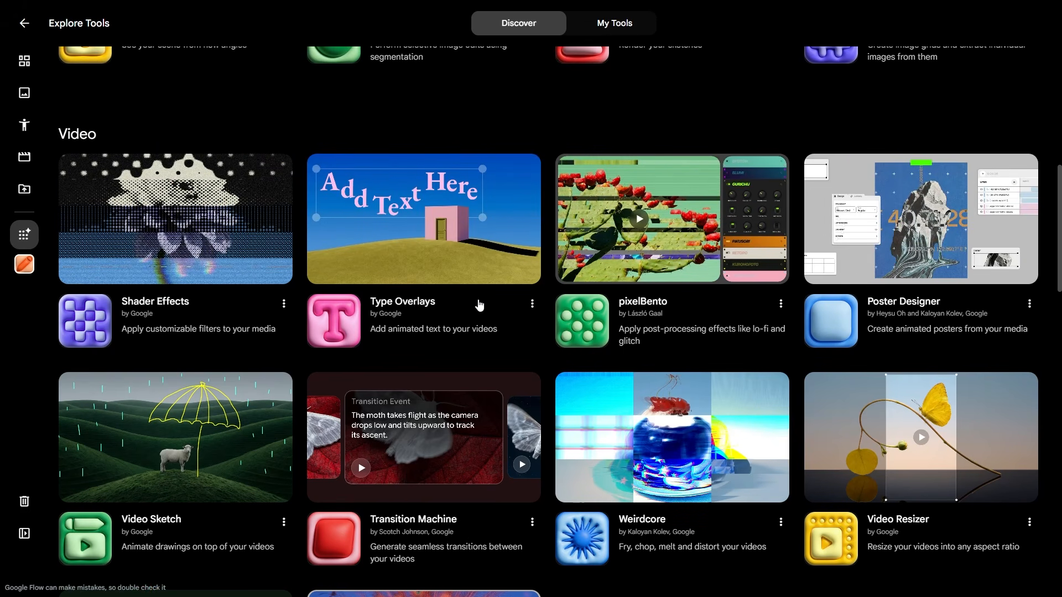
scroll(478, 304, "down", 2)
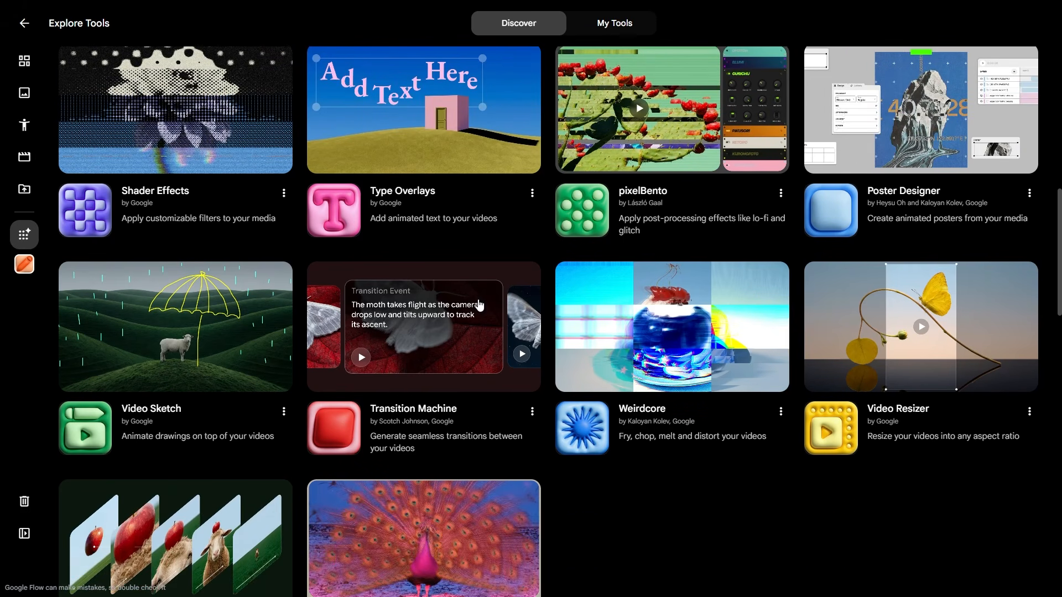
scroll(508, 285, "down", 12)
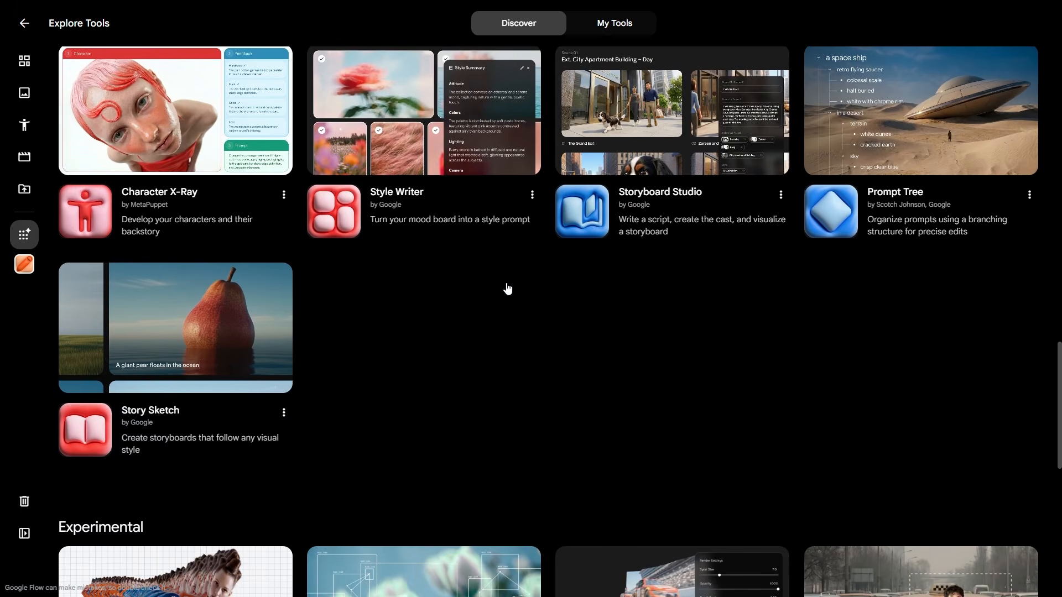
scroll(507, 288, "up", 1)
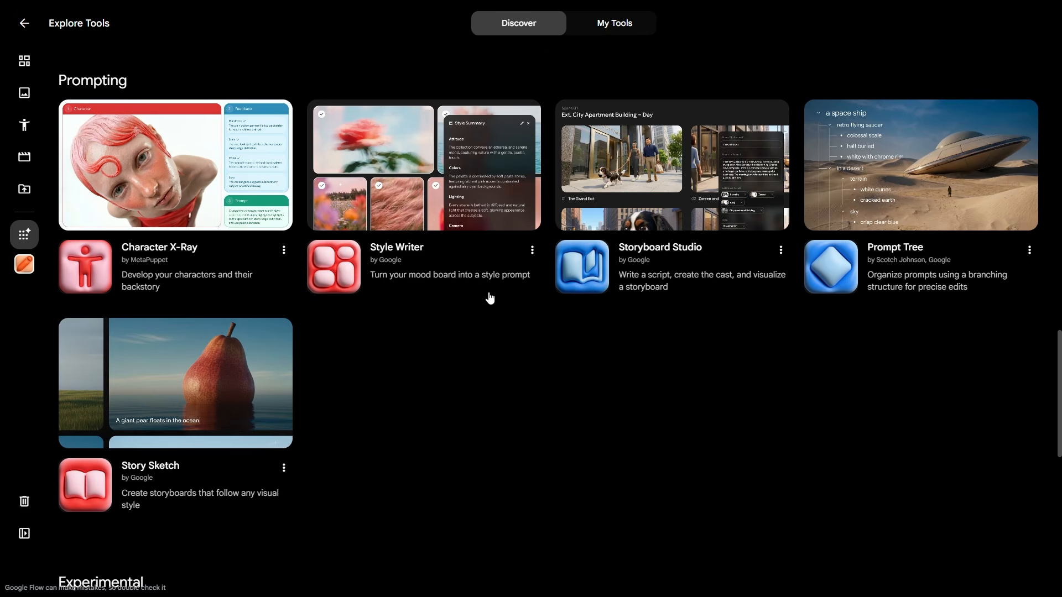
scroll(489, 297, "down", 10)
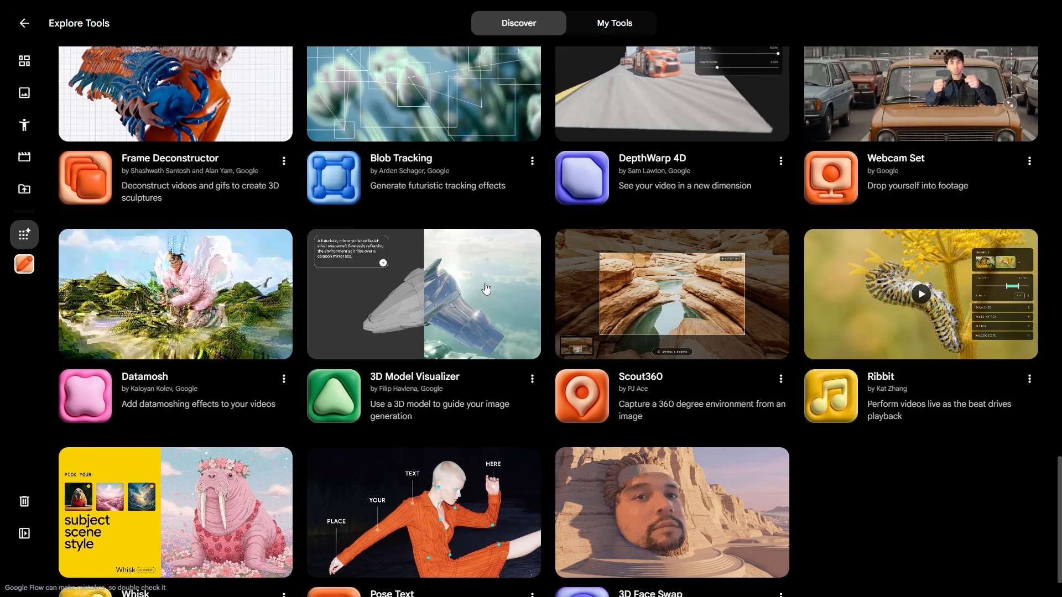
scroll(485, 288, "up", 3)
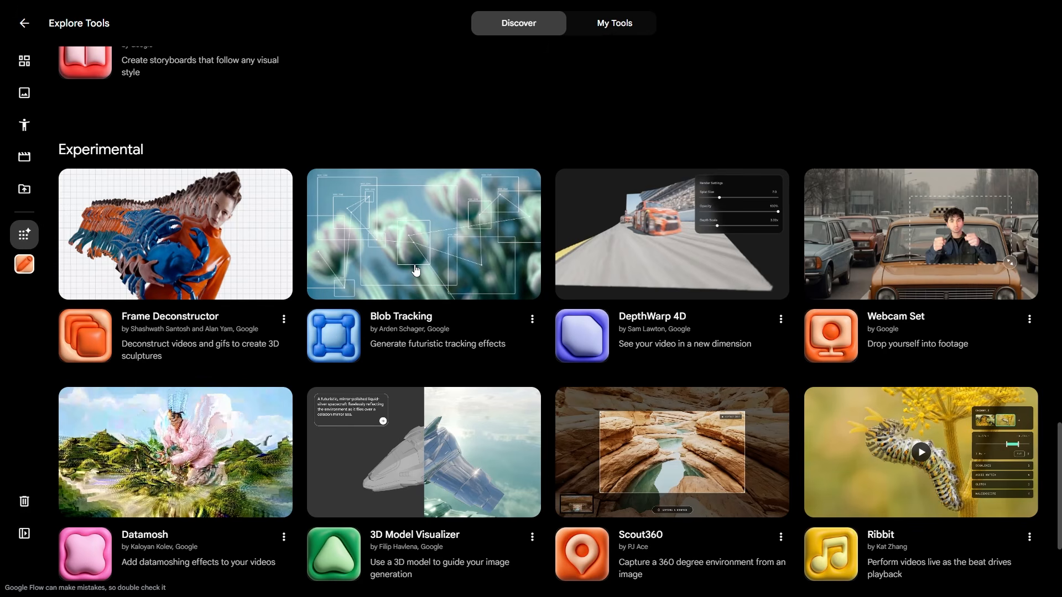
scroll(408, 241, "down", 1)
scroll(408, 241, "down", 4)
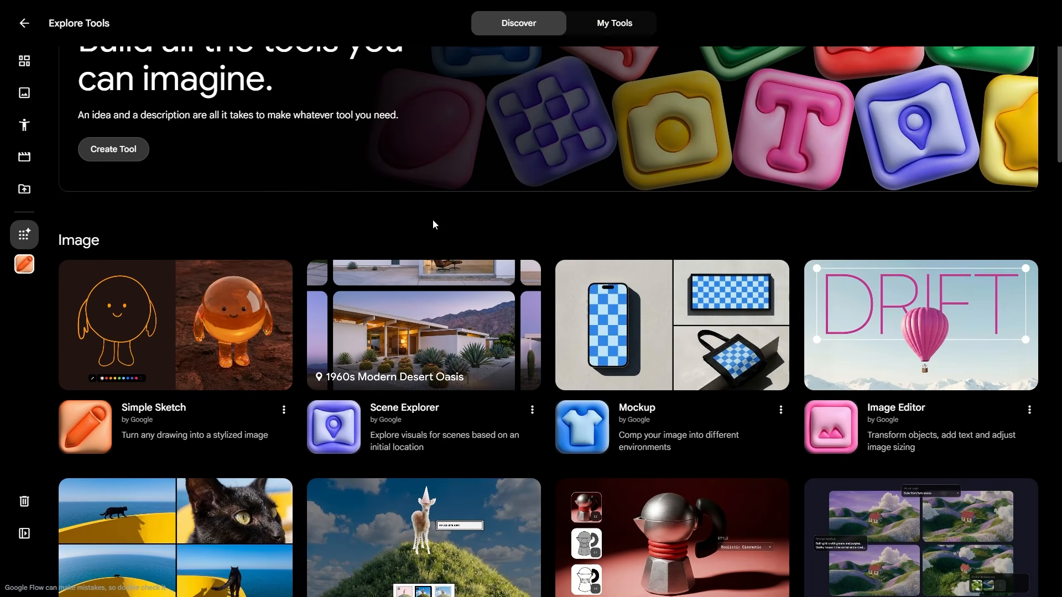
Step: Create a 'Remix of Simple Sketch' copy from the Simple Sketch card's options menu
scroll(432, 219, "down", 3)
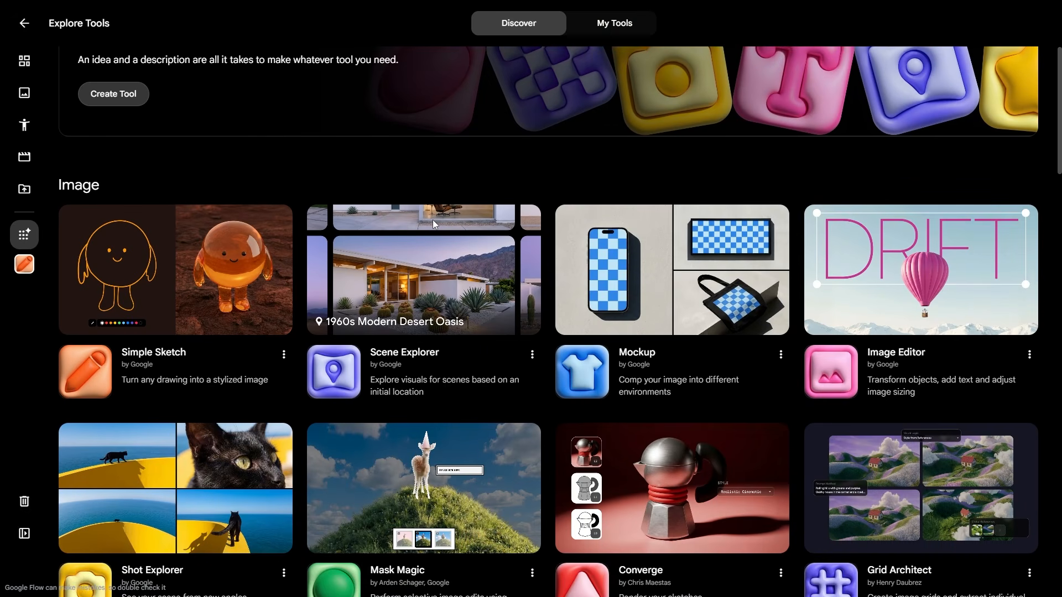
scroll(432, 220, "down", 1)
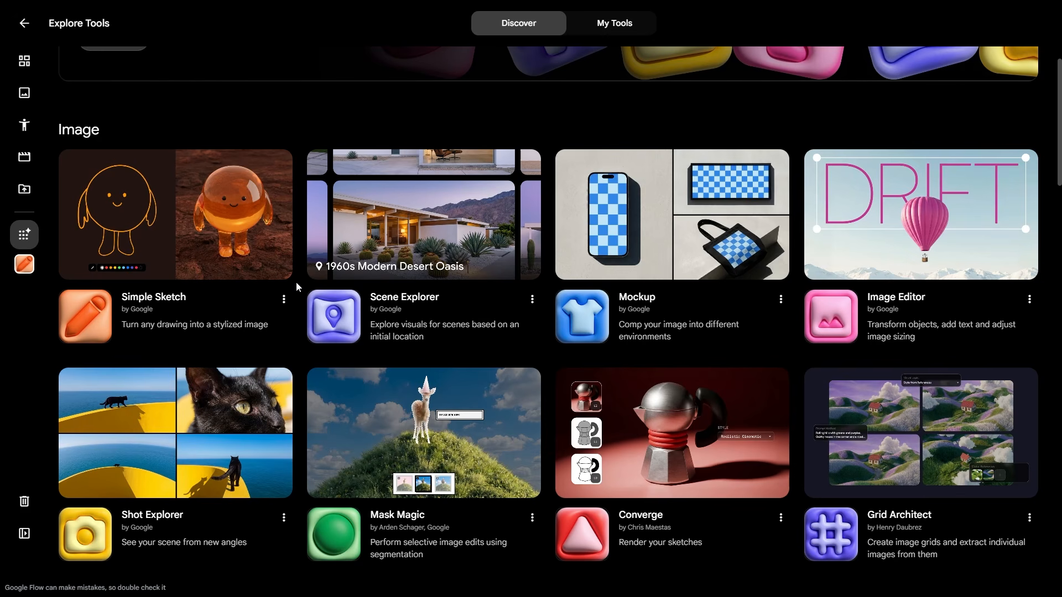
left_click(284, 301)
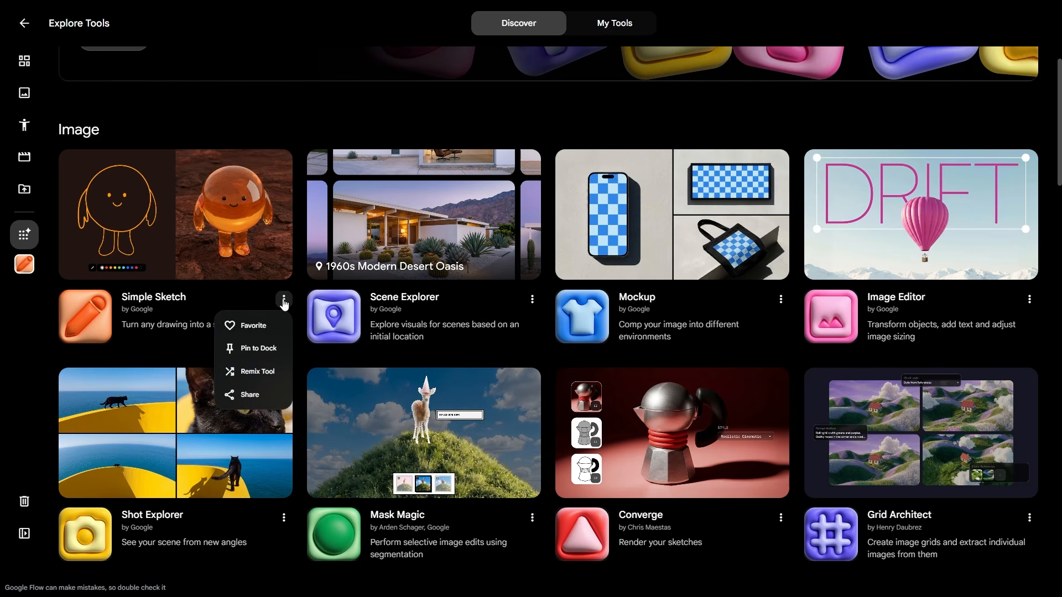
left_click(250, 374)
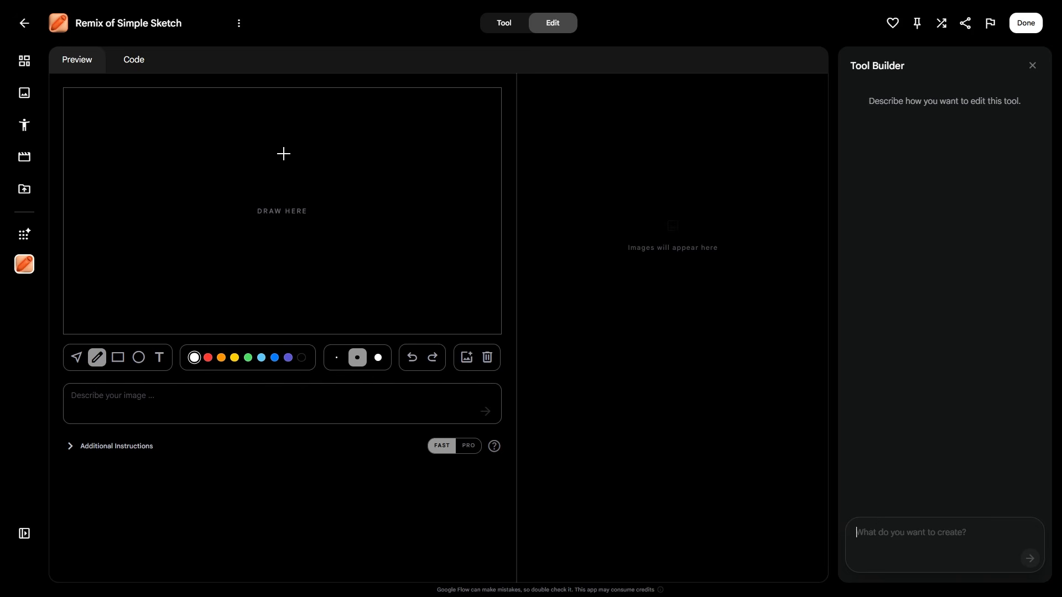
Step: Sketch a stick figure with head, eyes, body, arms, a leg and a sword with crossguard
mouse_move(275, 149)
left_mouse_down()
mouse_move(265, 149)
mouse_move(259, 193)
mouse_move(277, 156)
left_mouse_up()
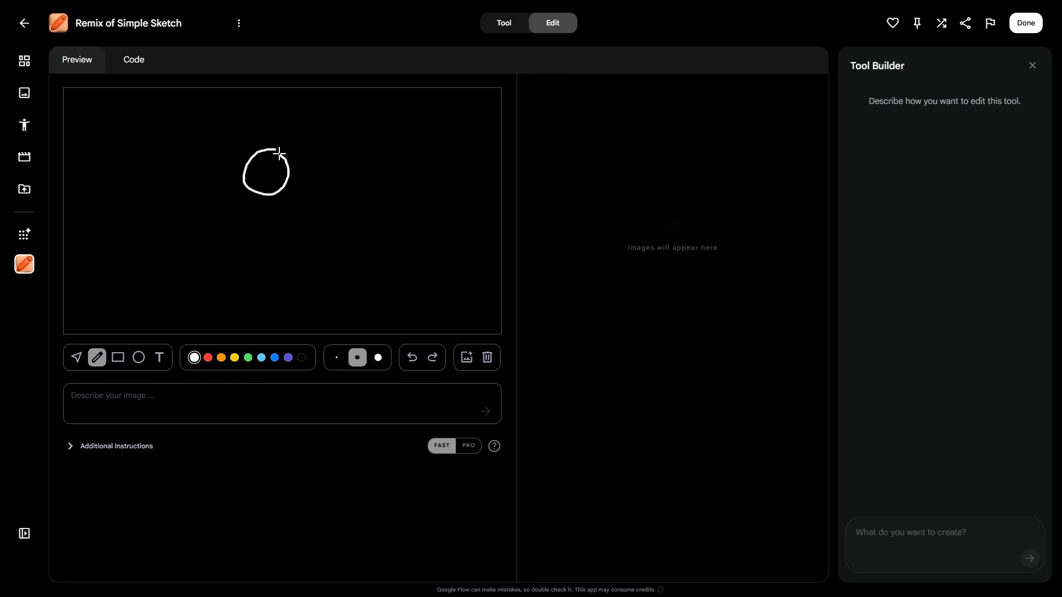
left_click(257, 166)
left_click(267, 166)
left_click_drag(269, 194, 277, 264)
mouse_move(270, 194)
left_mouse_down()
mouse_move(235, 211)
mouse_move(308, 226)
left_mouse_up()
mouse_move(278, 261)
left_mouse_down()
mouse_move(260, 287)
mouse_move(306, 285)
left_mouse_up()
mouse_move(235, 212)
left_mouse_down()
mouse_move(195, 134)
mouse_move(203, 176)
left_mouse_up()
left_click_drag(338, 194, 372, 194)
left_click_drag(343, 219, 386, 220)
Step: Generate an image from the prompt 'a knight in a fantasy battlefield', then switch to the Select tool
left_click(140, 394)
type("a knight in a fantasy battlefield")
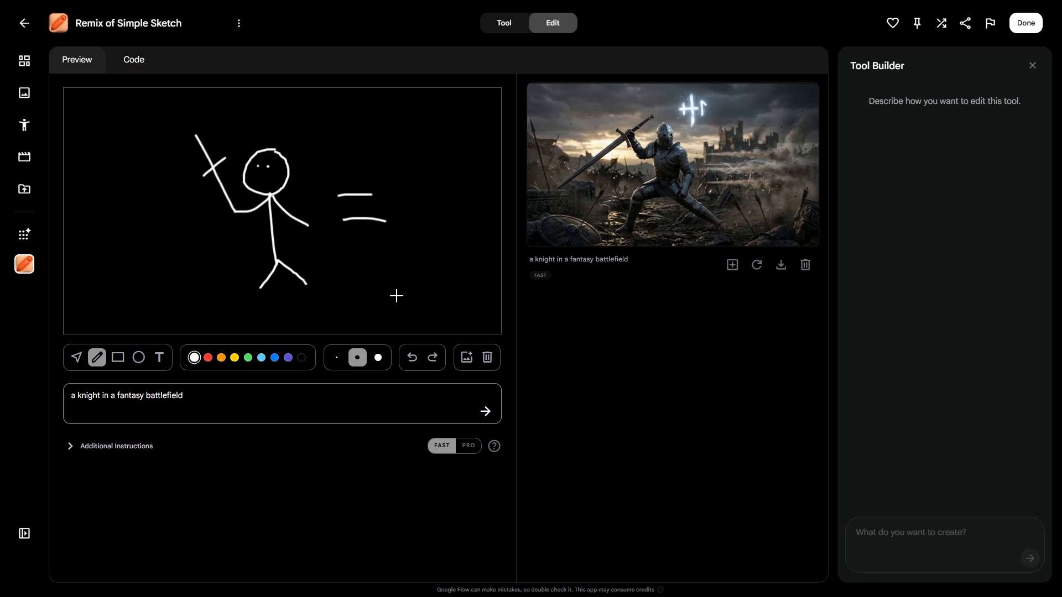
left_click(76, 357)
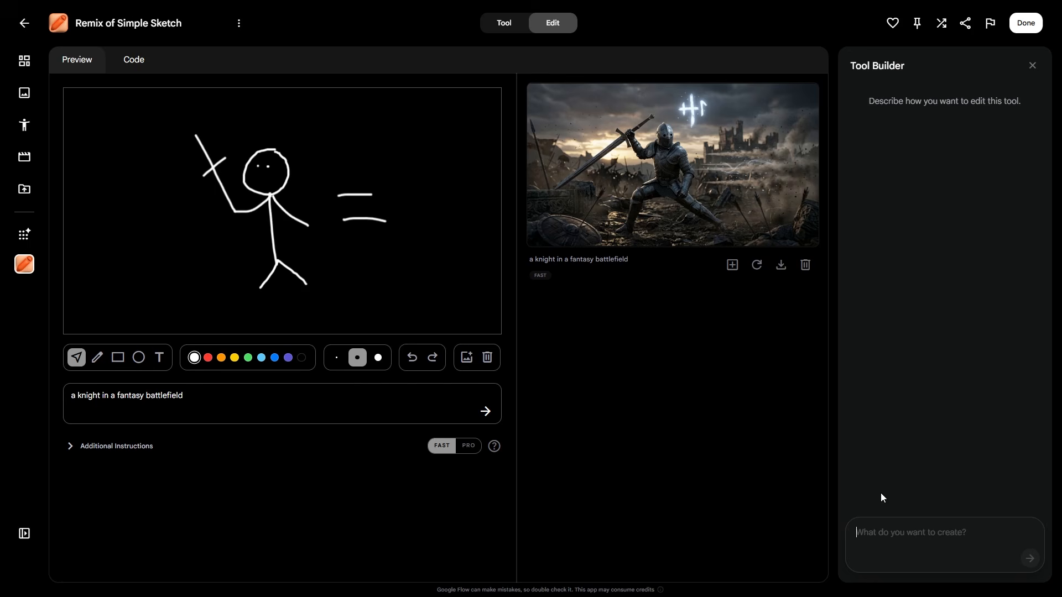
Step: Ask the Tool Builder for a video creation button and review its Create Video reply
type("Make it so it has a video creation button")
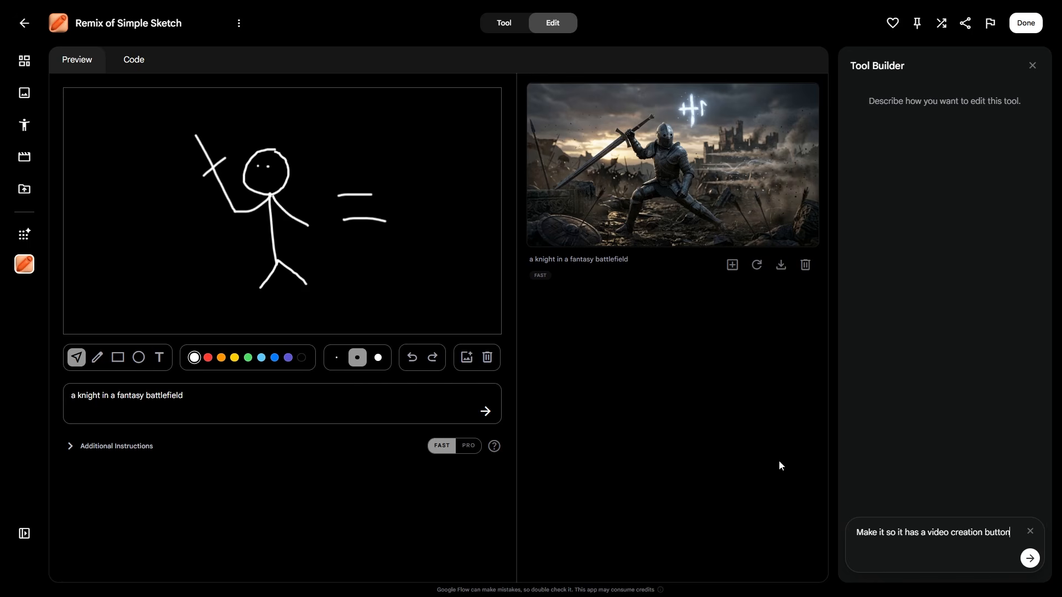
left_click(1027, 558)
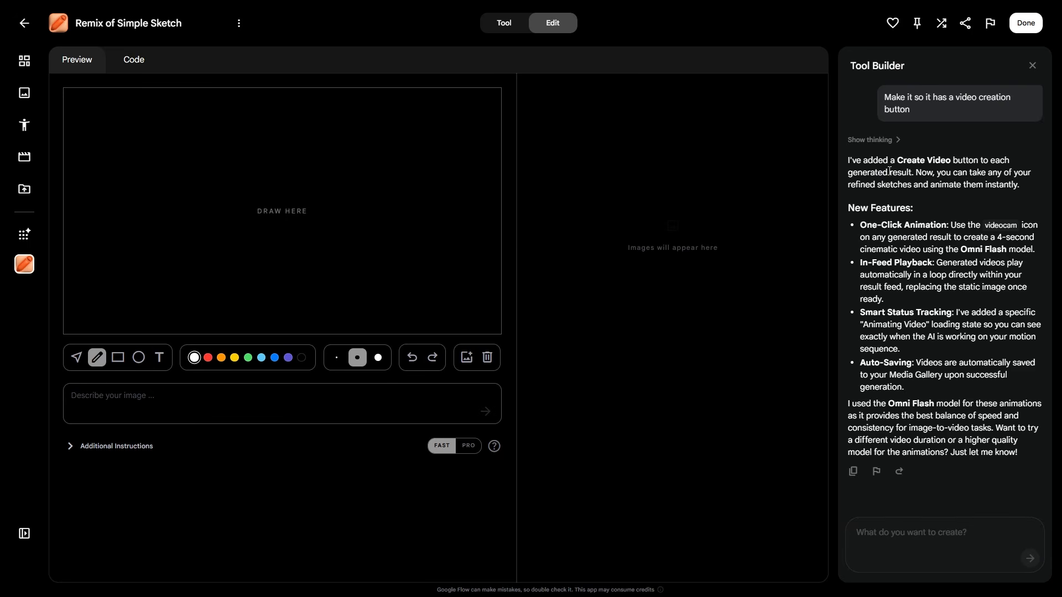
left_click_drag(901, 160, 979, 161)
left_click(899, 168)
left_click_drag(916, 173, 1030, 189)
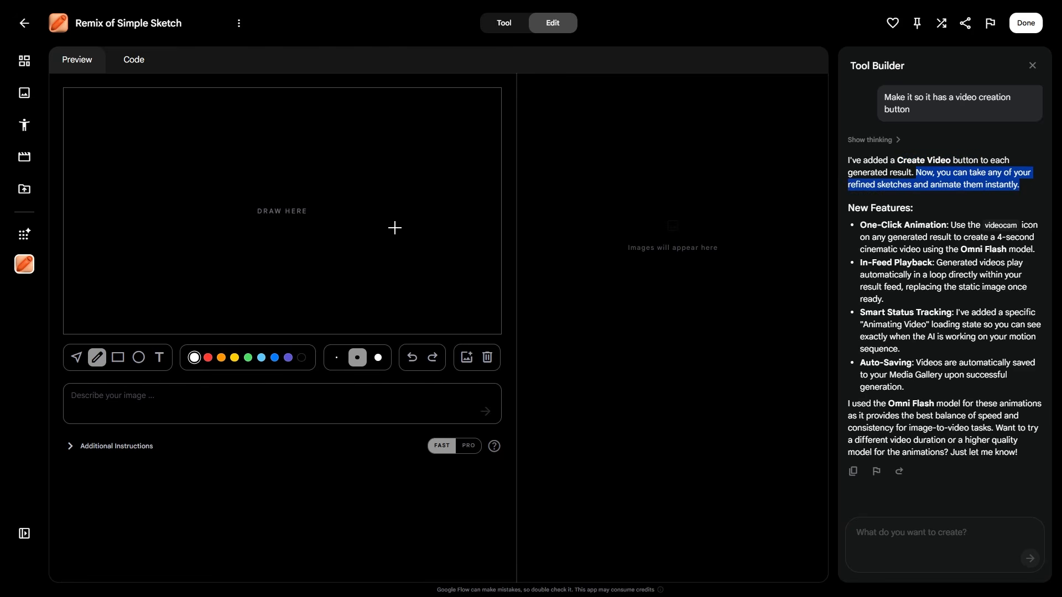
Step: Generate an image from the prompt 'house a' and animate the result into a video
left_click(258, 399)
type("house a")
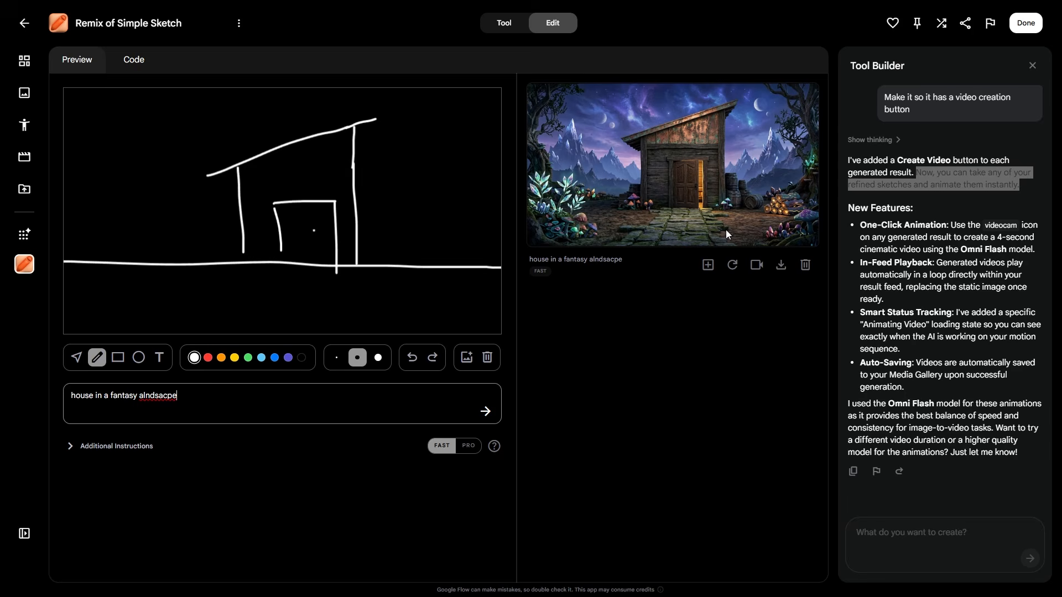
left_click(757, 266)
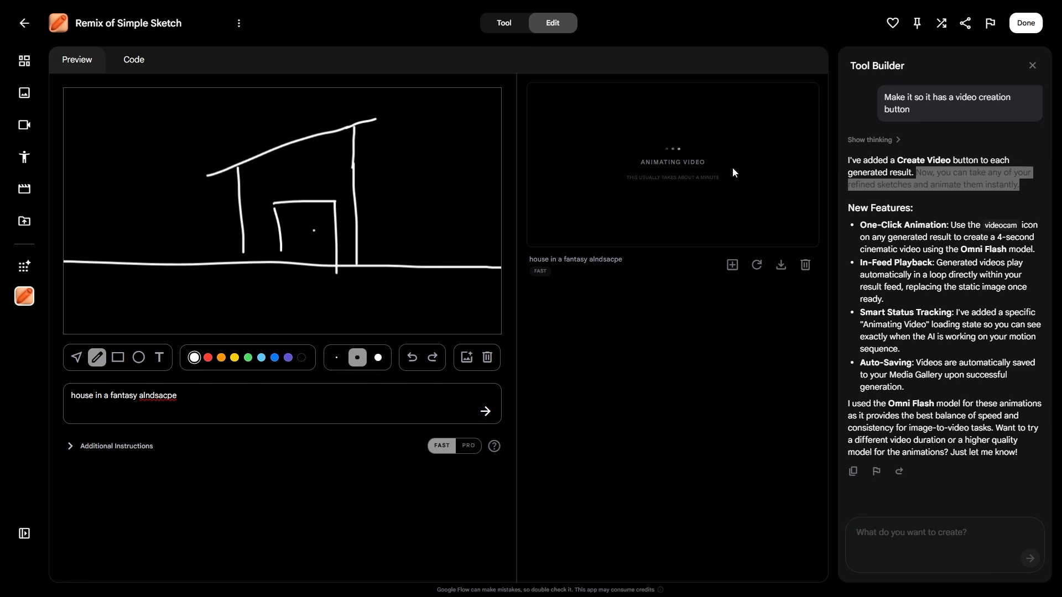
left_click(958, 156)
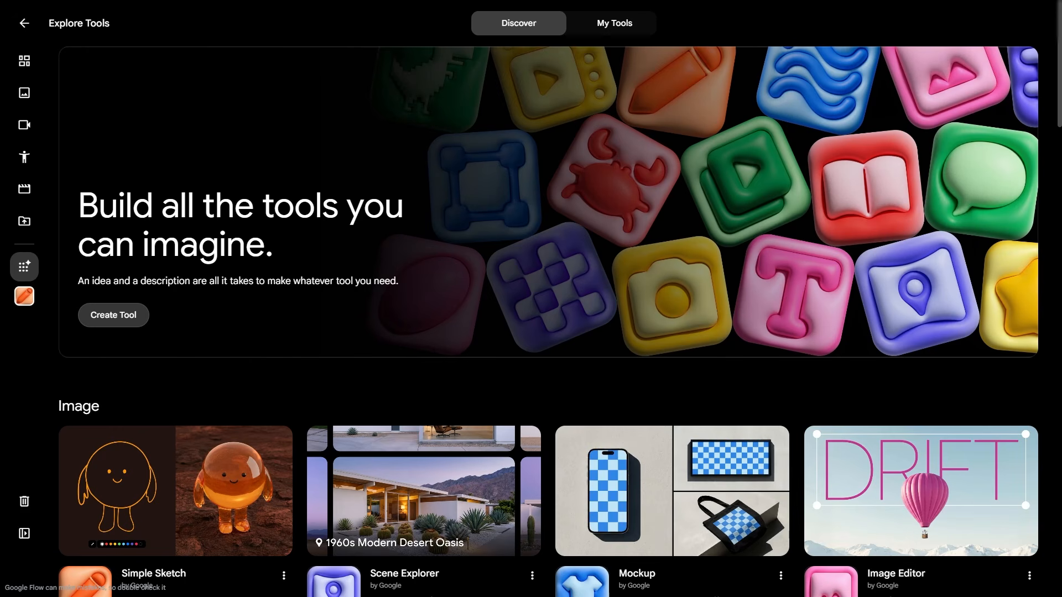
Step: Start a new multi-shot tool request, replacing 'scene' with 'provided image.' in the description
left_click(127, 316)
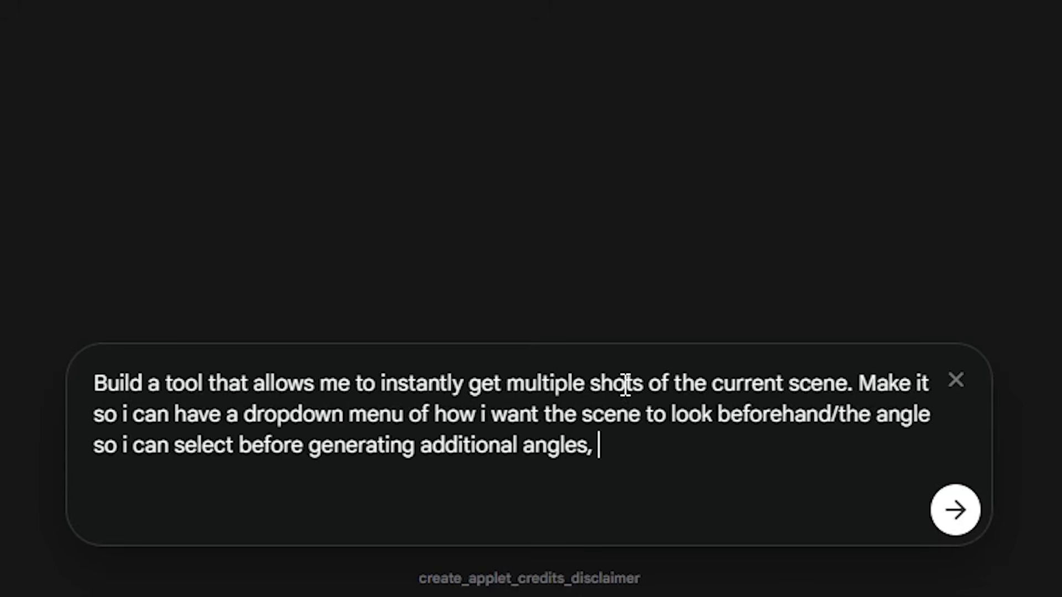
double_click(818, 383)
type("provided image.")
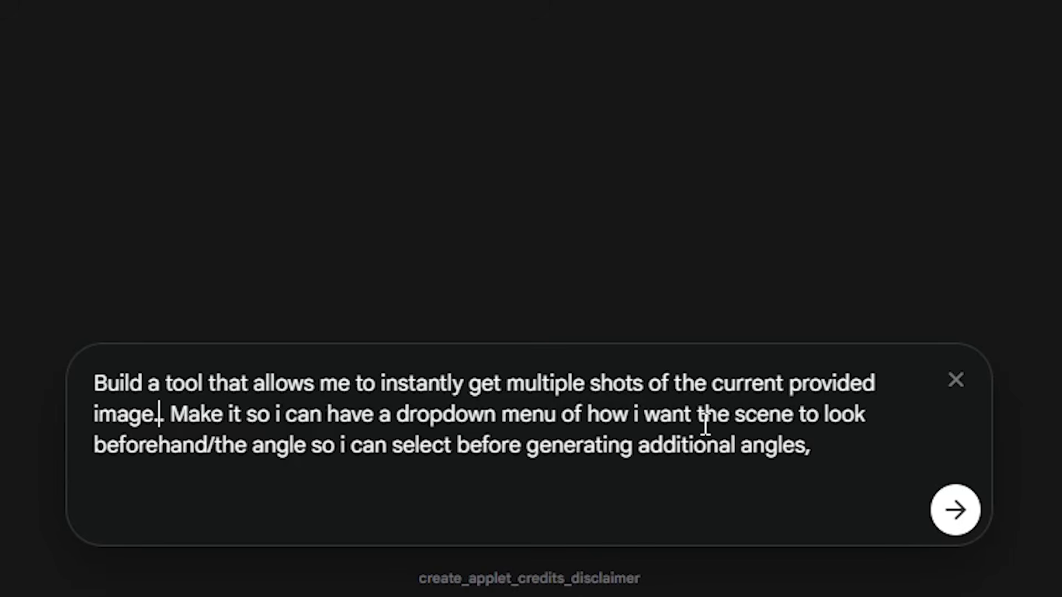
left_click(826, 445)
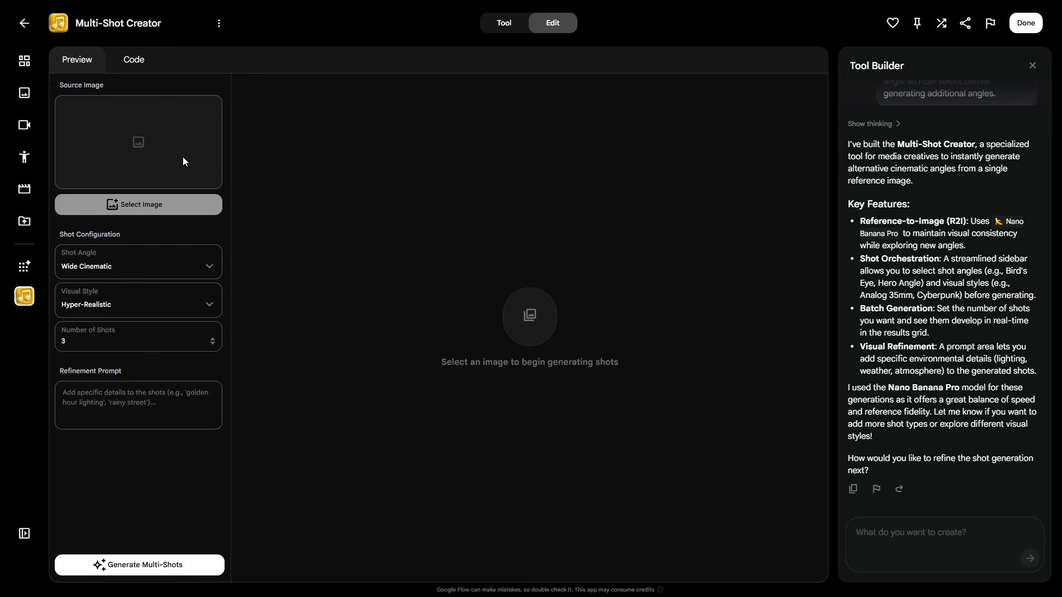
Step: Load the fantasy house image as the source, keeping Wide Cinematic as the shot angle
left_click(143, 205)
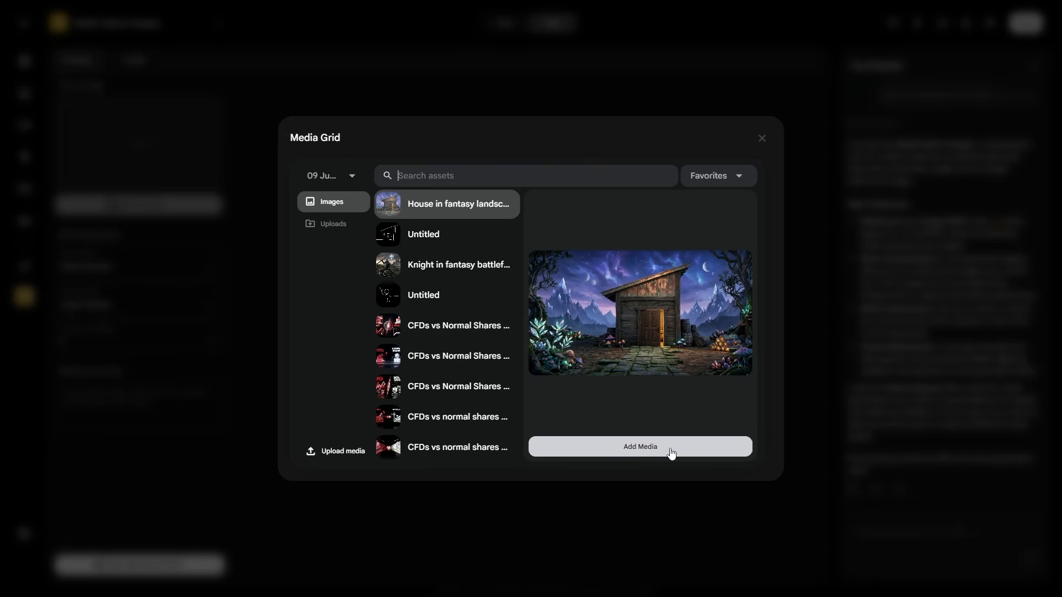
left_click(671, 453)
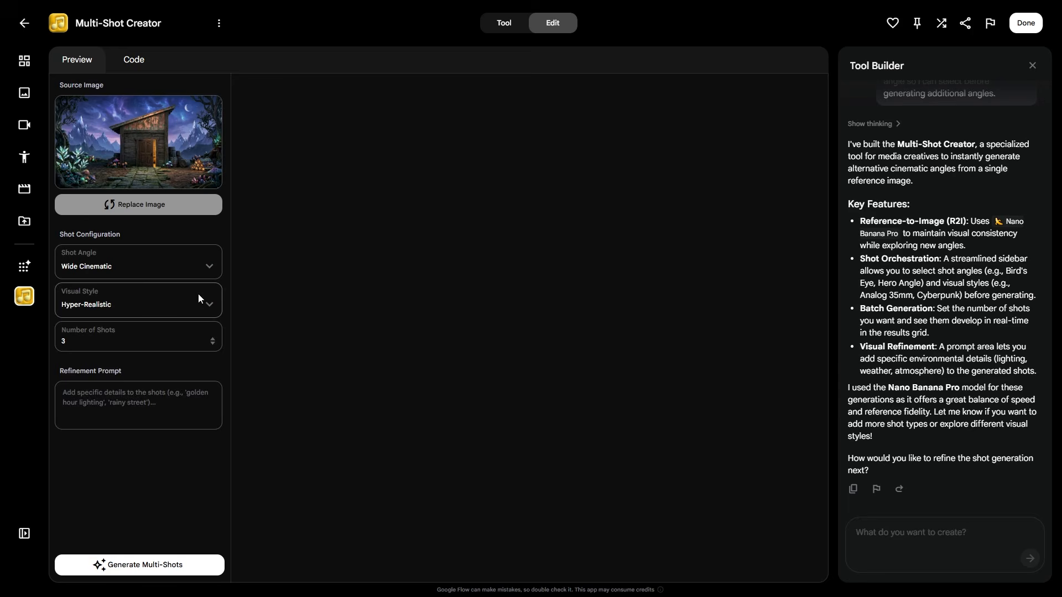
left_click(194, 266)
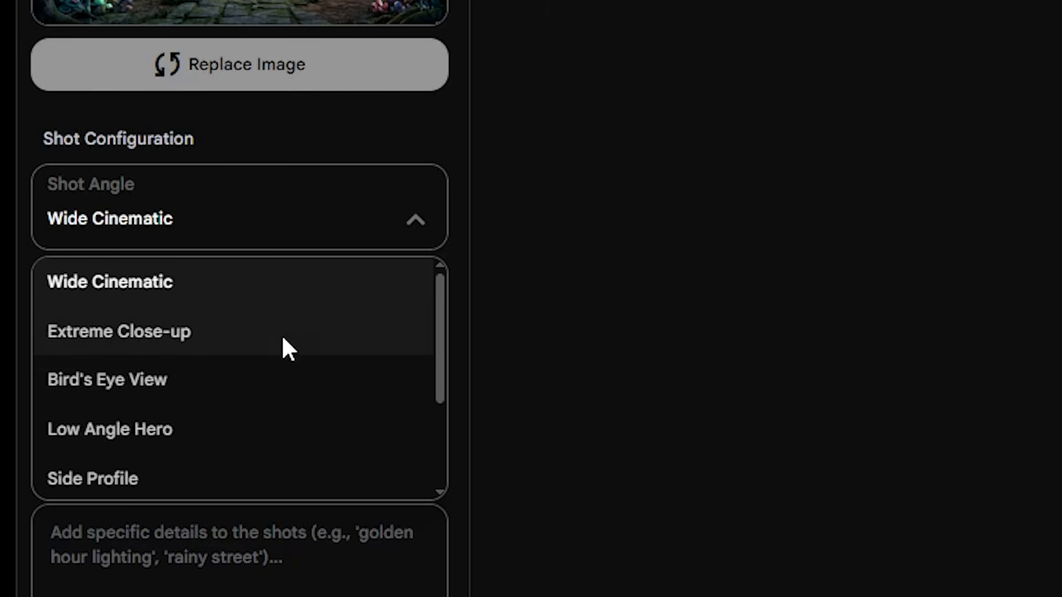
scroll(289, 338, "down", 3)
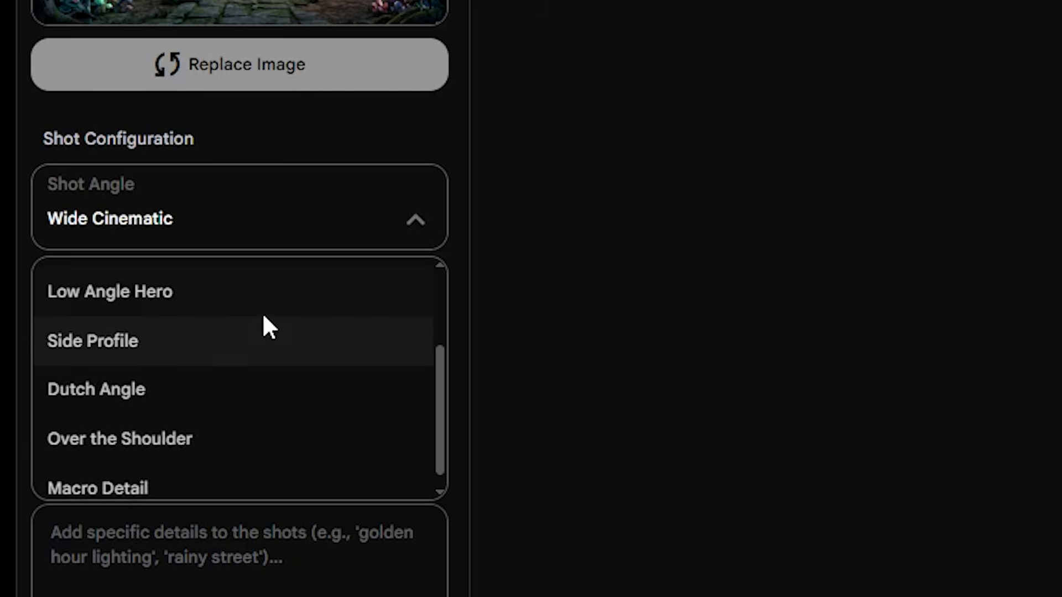
scroll(238, 354, "down", 1)
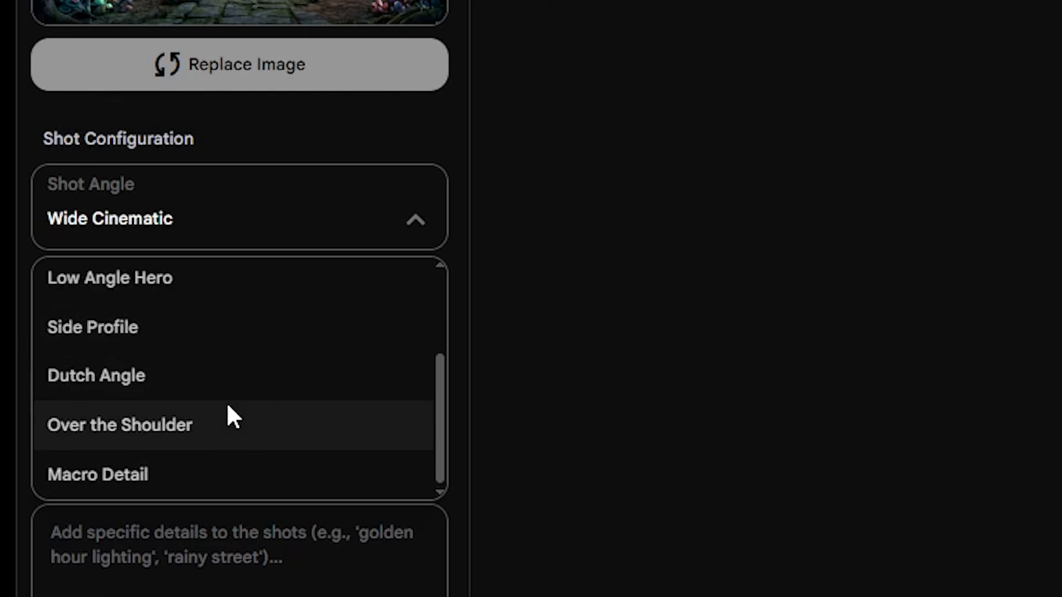
scroll(228, 411, "up", 3)
left_click(347, 285)
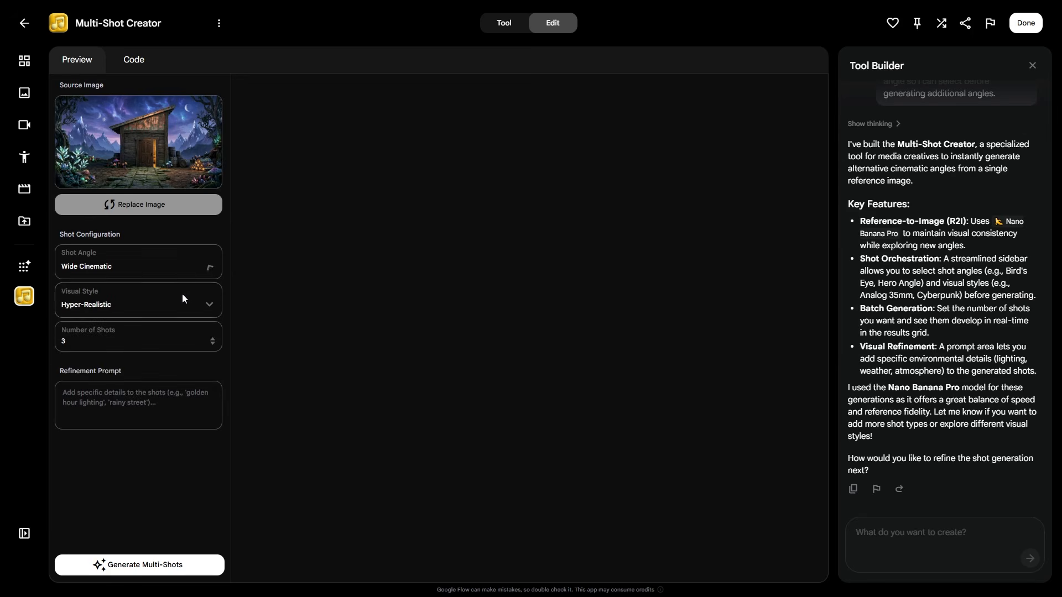
left_click(184, 342)
Step: Set Visual Style to Cinematic Film and generate the multiple shots
left_click(144, 301)
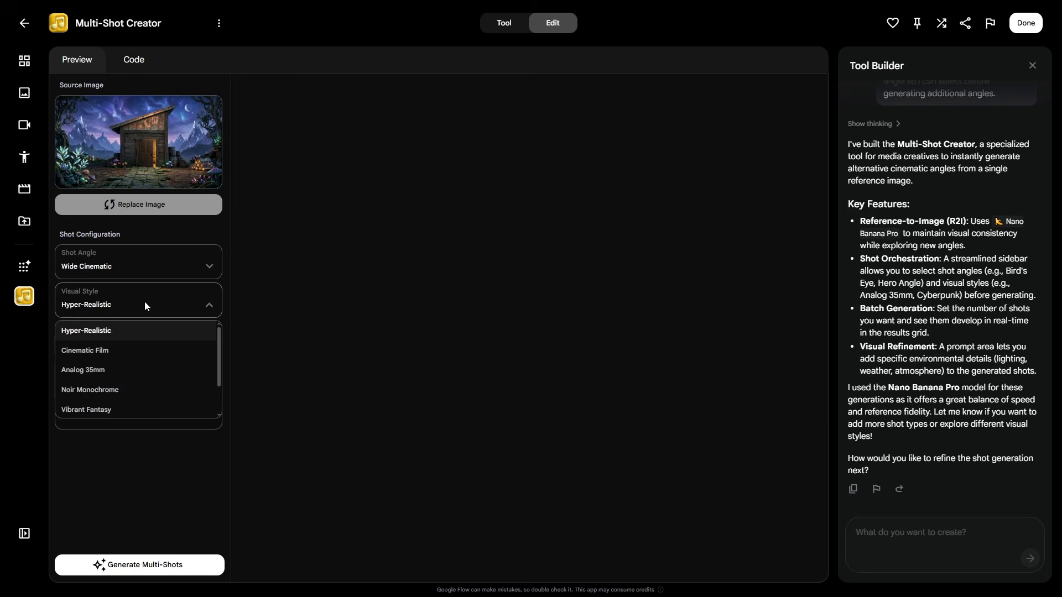
left_click(121, 352)
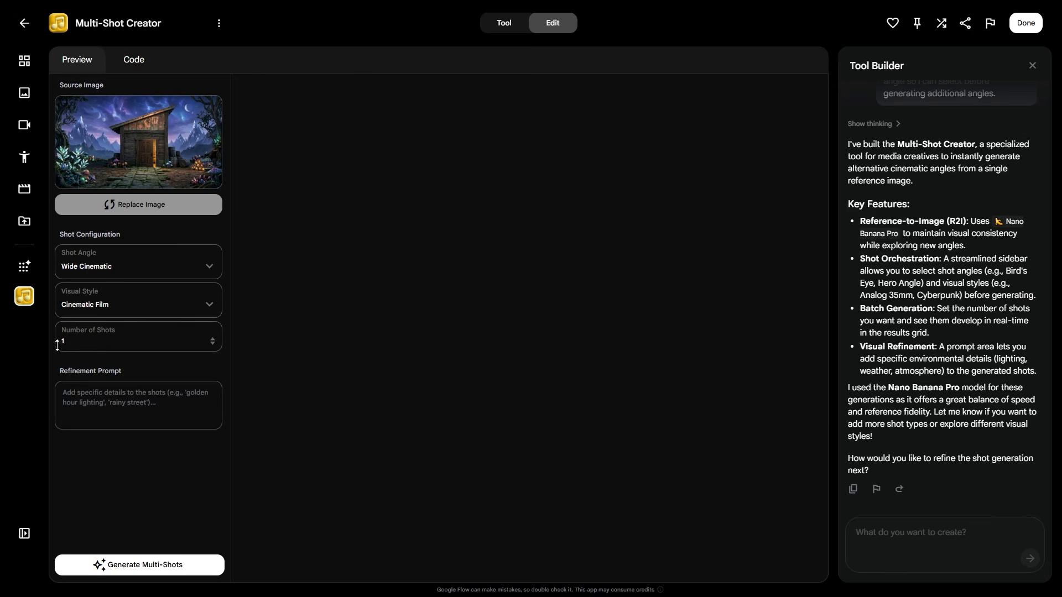
left_click(140, 565)
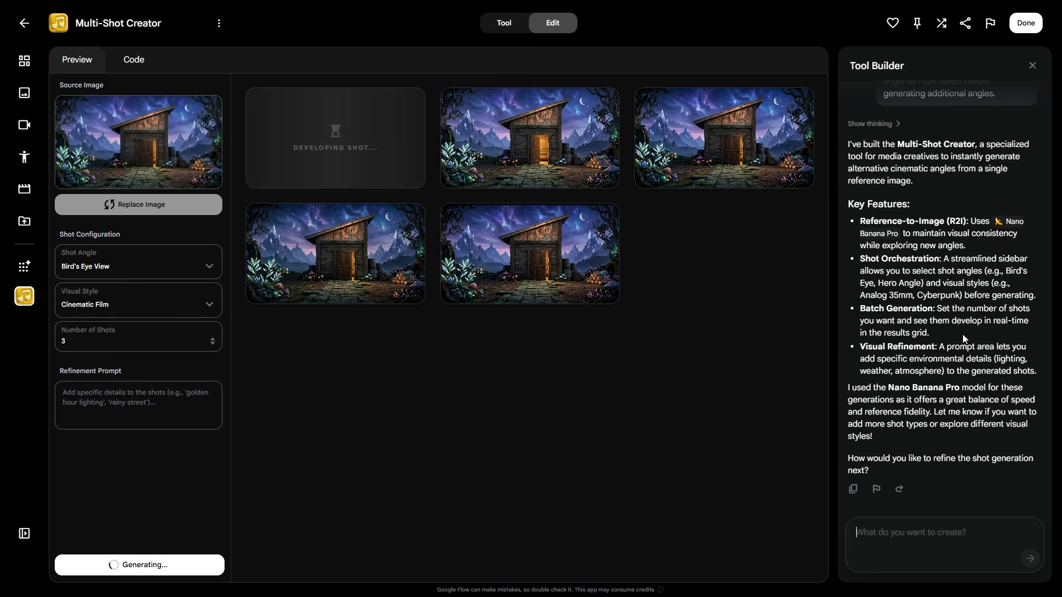
Step: Draft the builder request 'Add a section so i can choose the image model'
type("Add a section ")
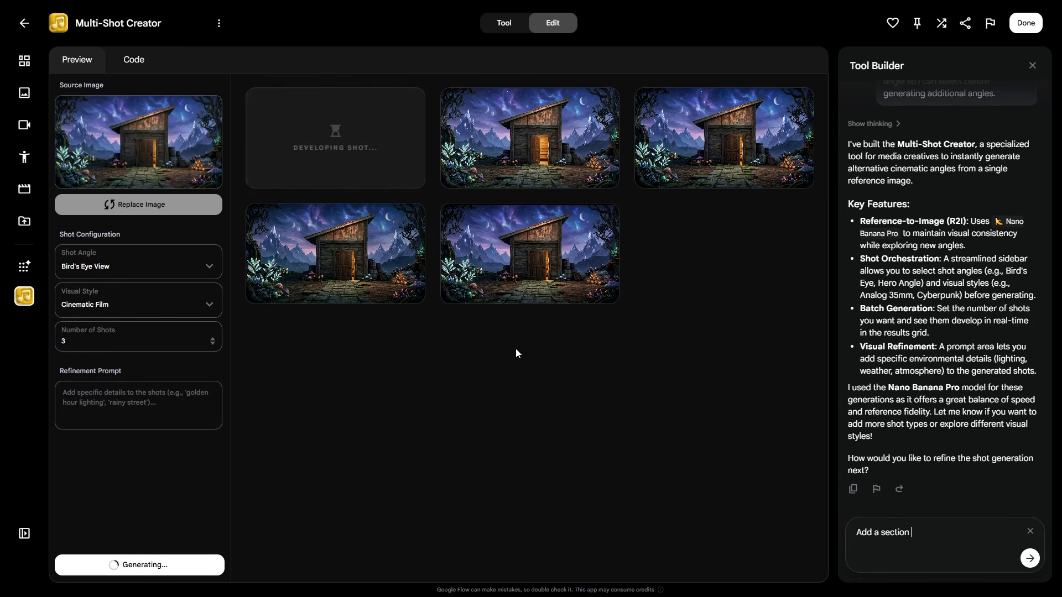
type("so i can choose the image model ot")
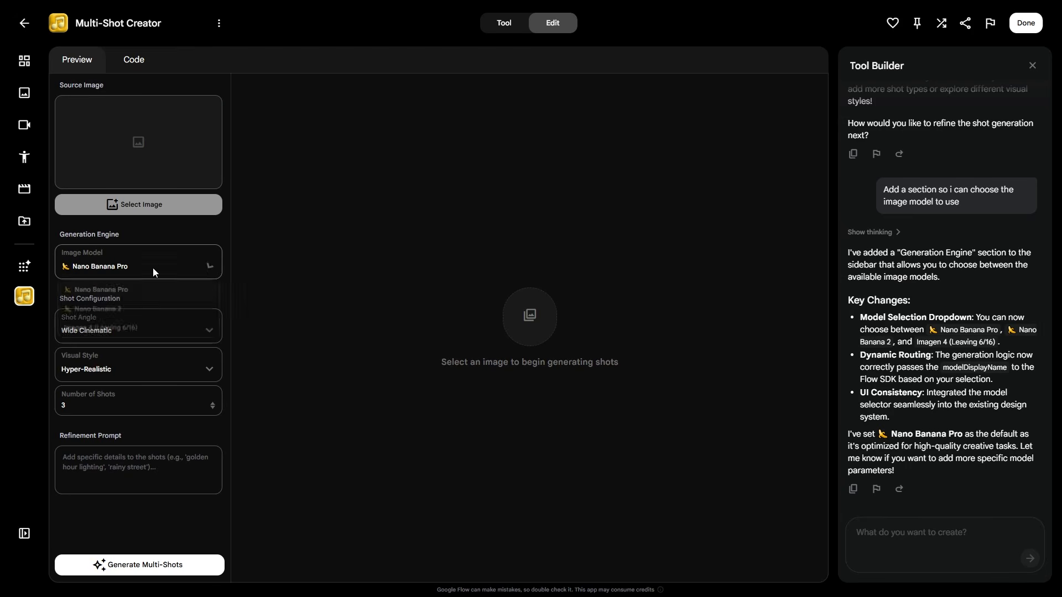
Step: Check the image model list and load the fantasy shack image as the source
left_click(152, 267)
left_click(167, 263)
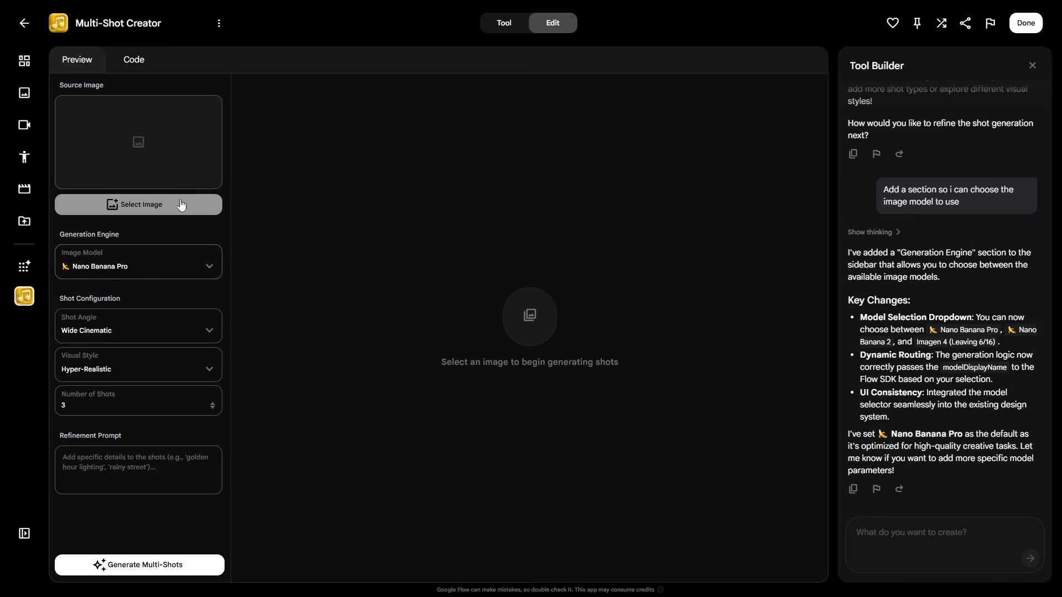
left_click(177, 204)
left_click(488, 244)
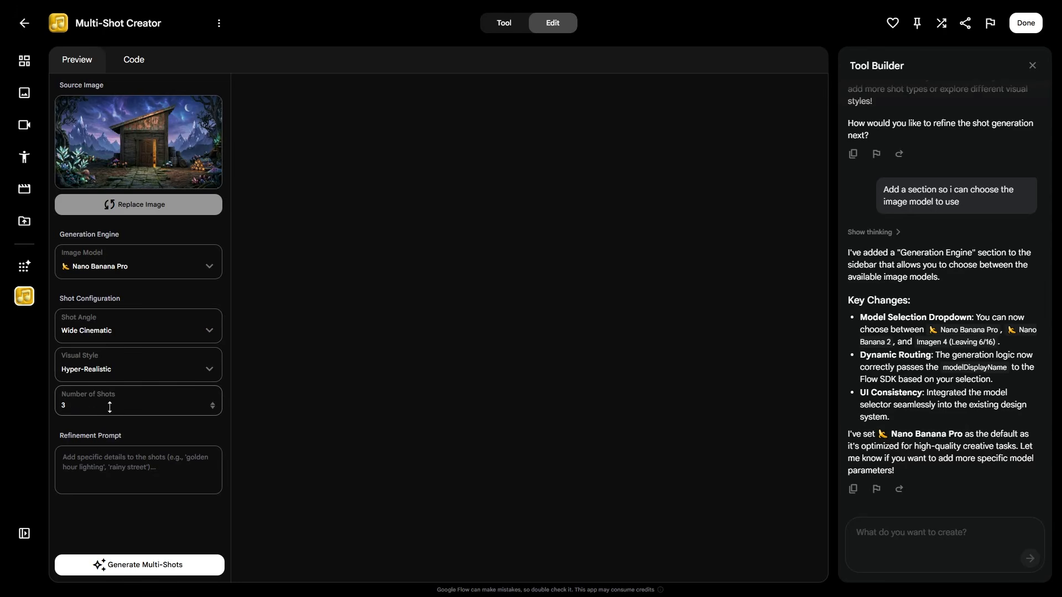
Step: Set the number of shots to 1, leaving the visual style on Hyper-Realistic
scroll(60, 409, "up", 2)
left_click(135, 370)
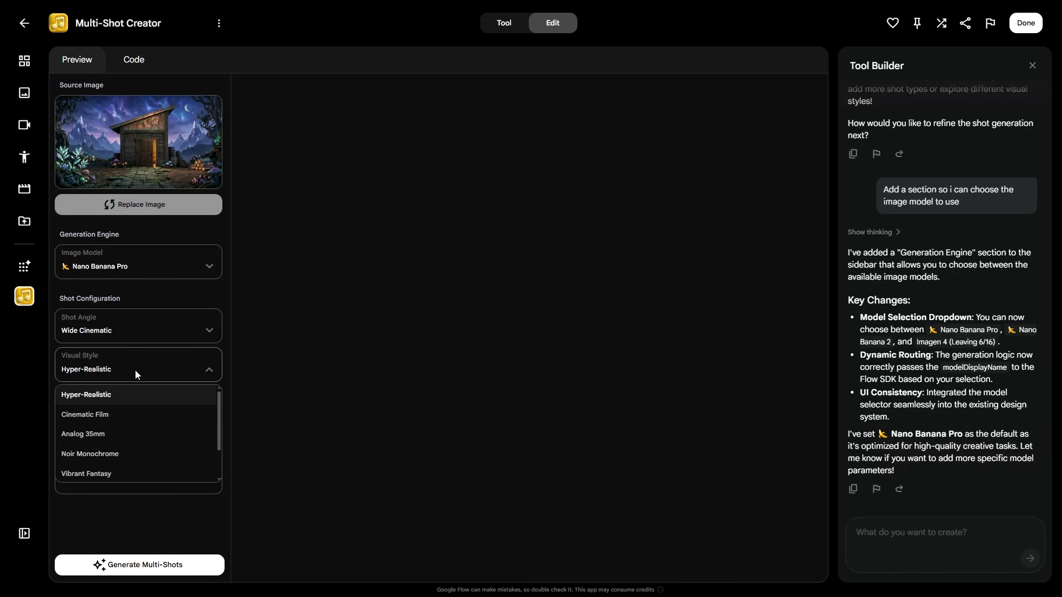
left_click(110, 420)
left_click(117, 410)
key("BackSpace")
type("1")
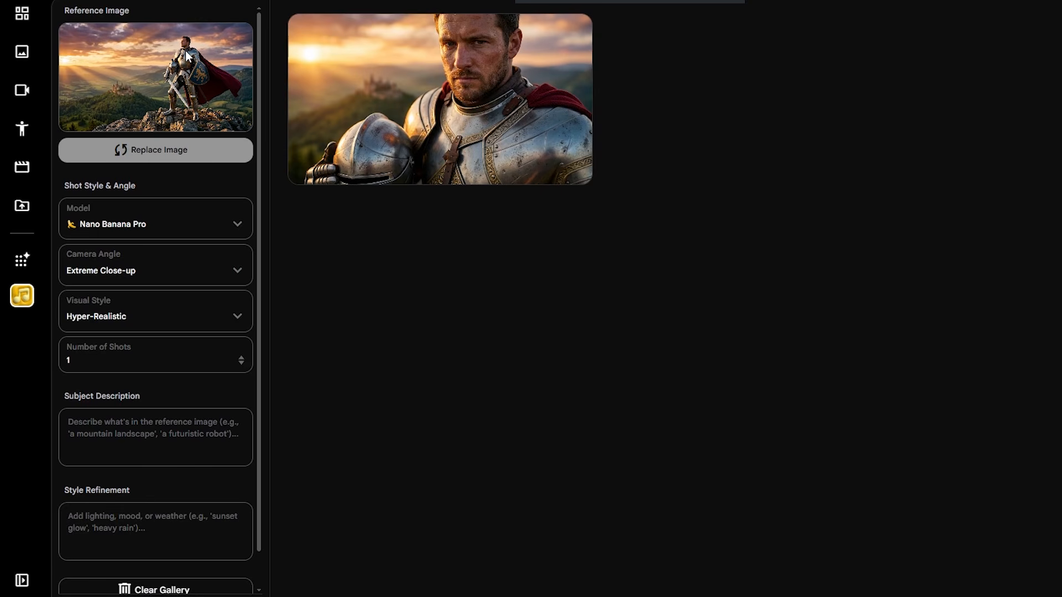
left_click(160, 324)
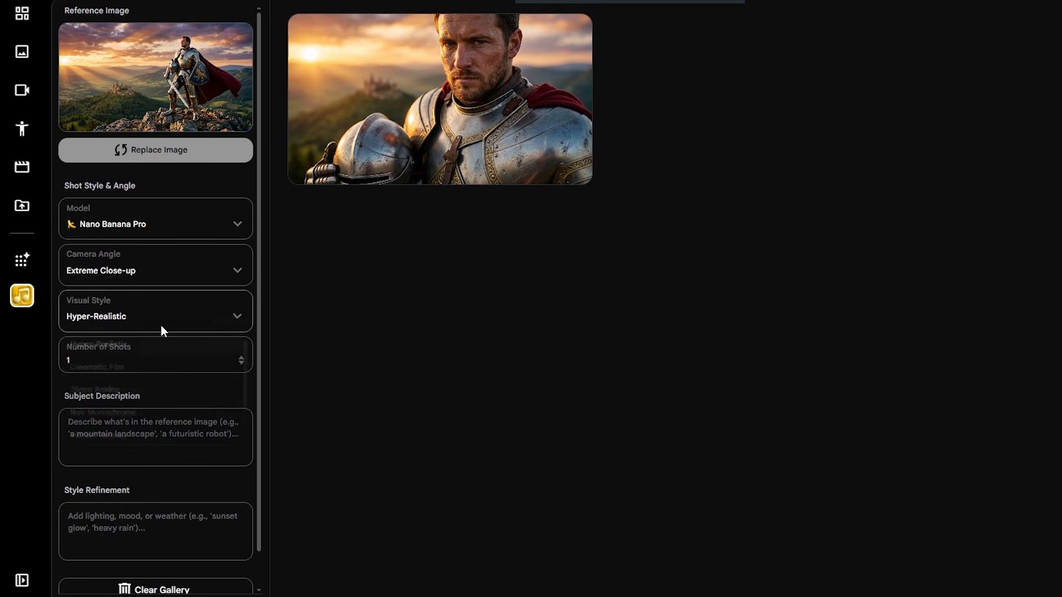
left_click(413, 167)
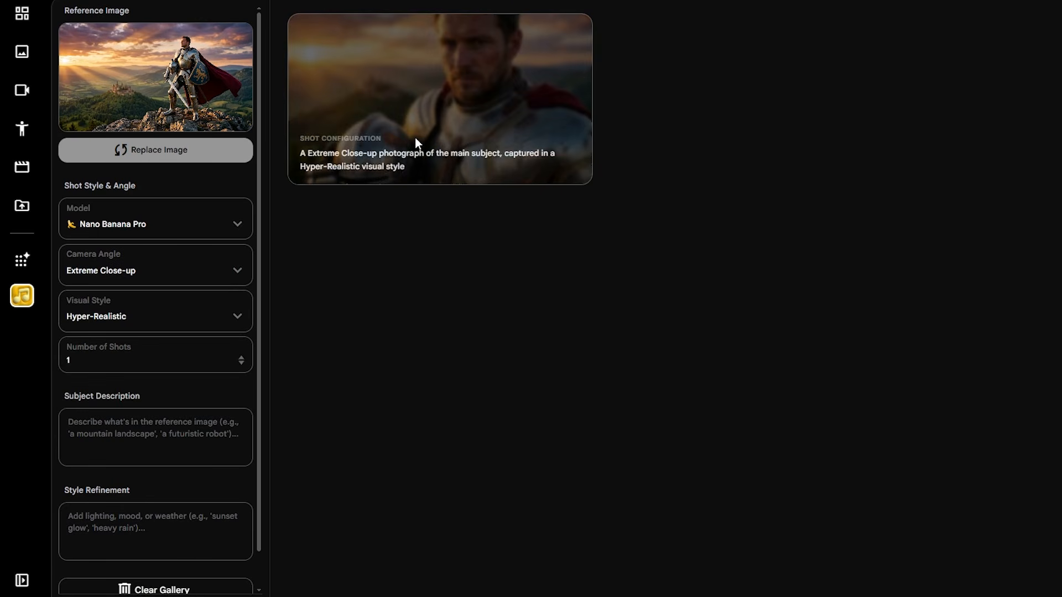
Step: Choose the Low Angle Hero camera angle and generate the new shot
left_click(165, 275)
scroll(138, 343, "down", 3)
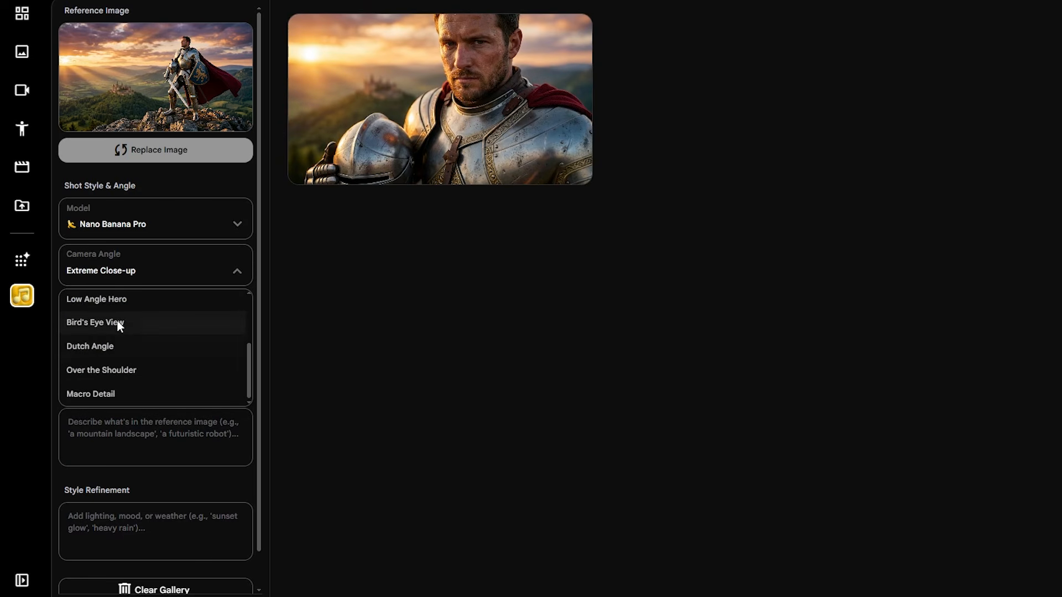
left_click(124, 303)
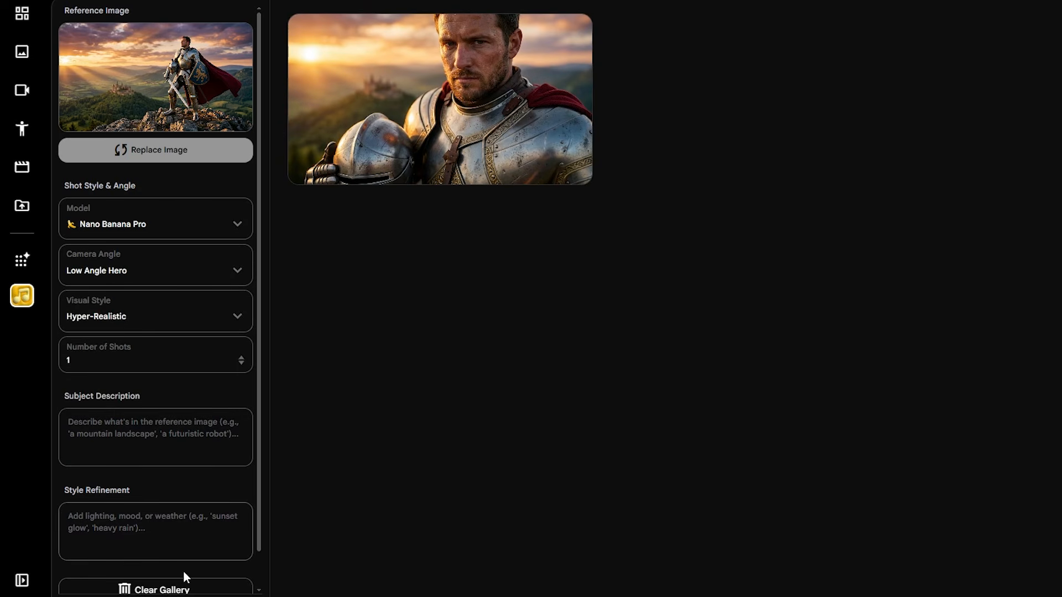
left_click(182, 595)
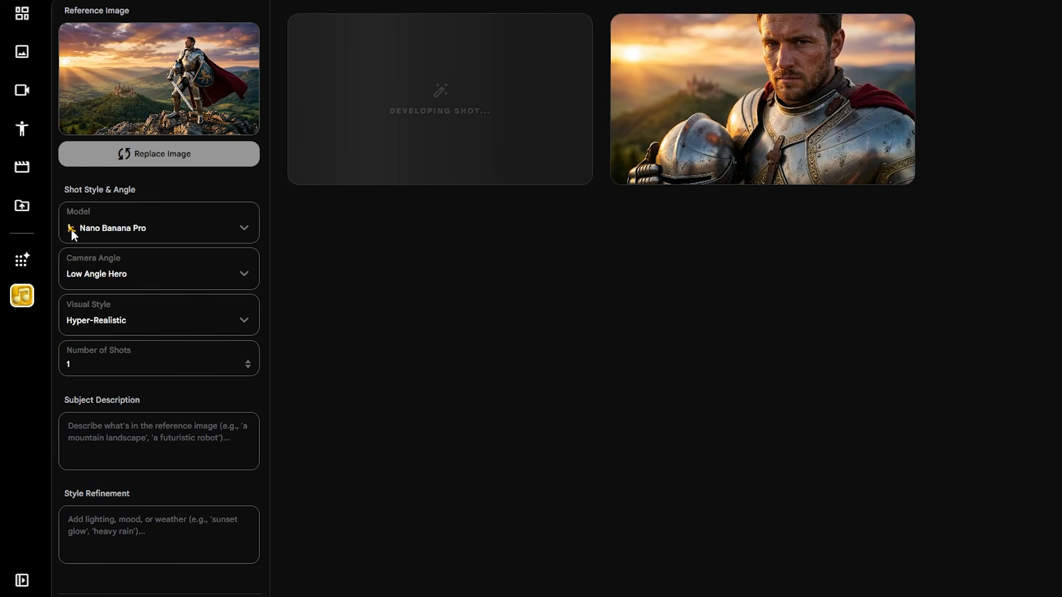
left_click(180, 281)
scroll(205, 363, "down", 3)
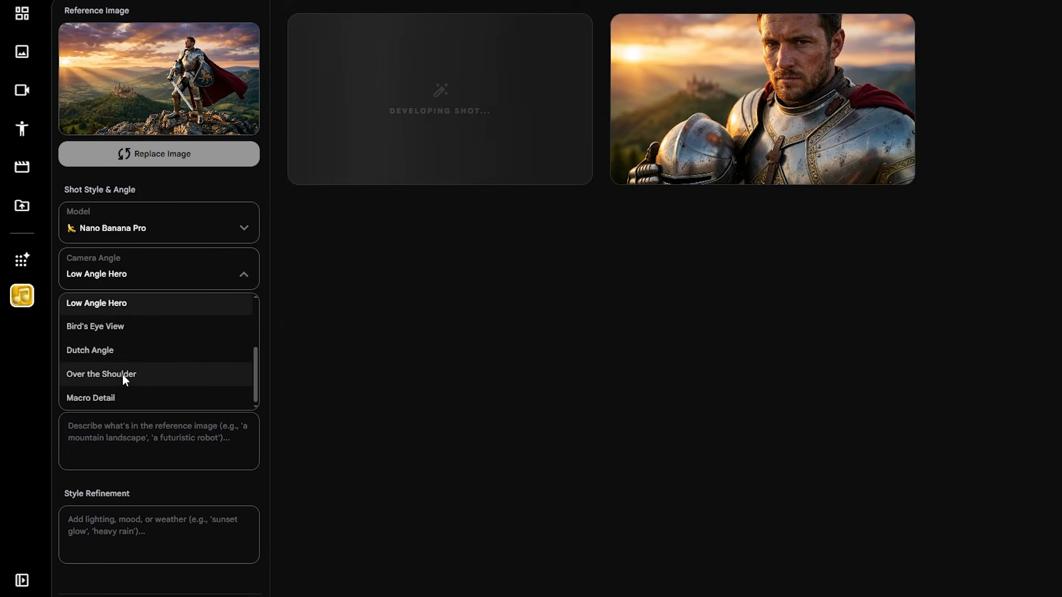
left_click(354, 328)
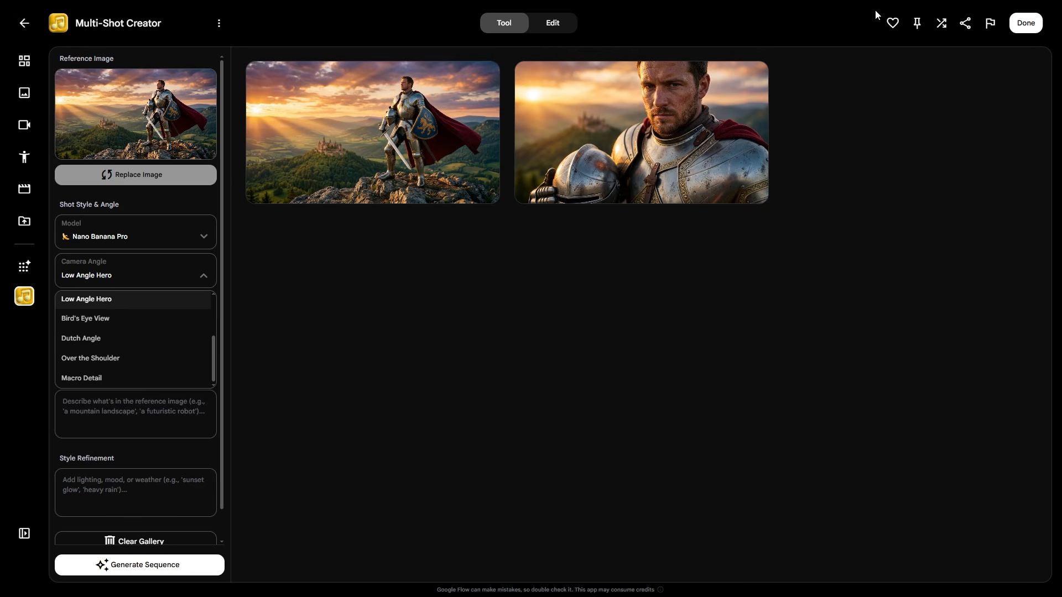
Step: Enter edit mode, confirm the Nano Banana Pro model, and view the tool's source code
left_click(558, 27)
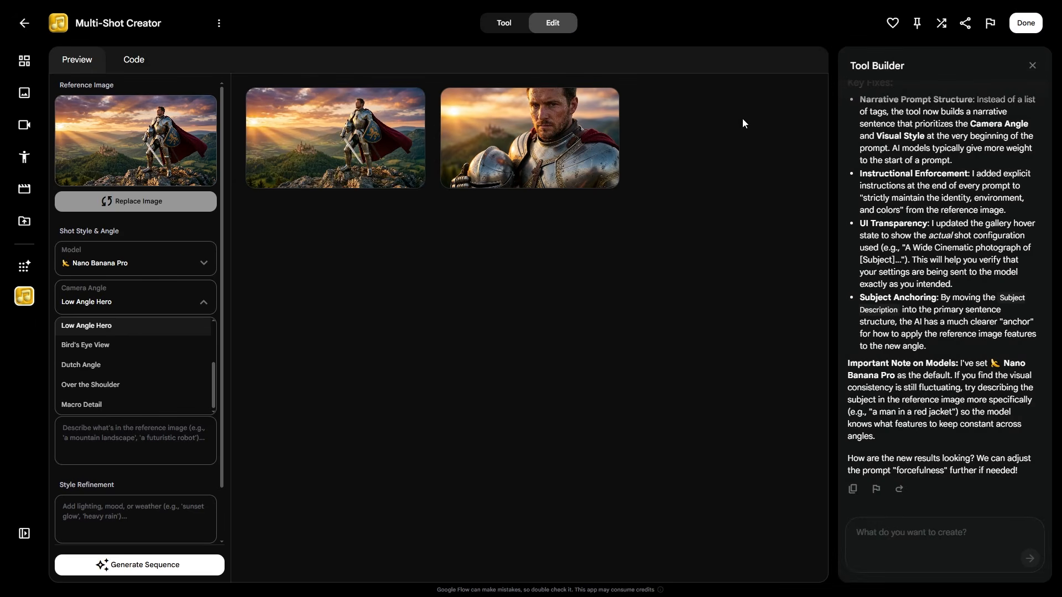
scroll(938, 209, "up", 2)
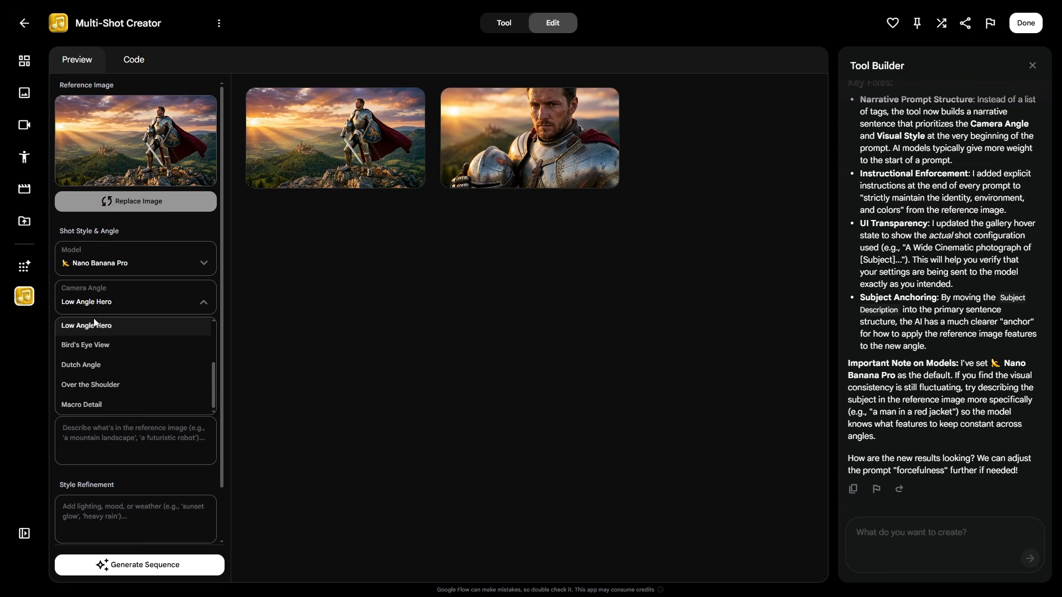
left_click(141, 296)
left_click(164, 264)
left_click(164, 264)
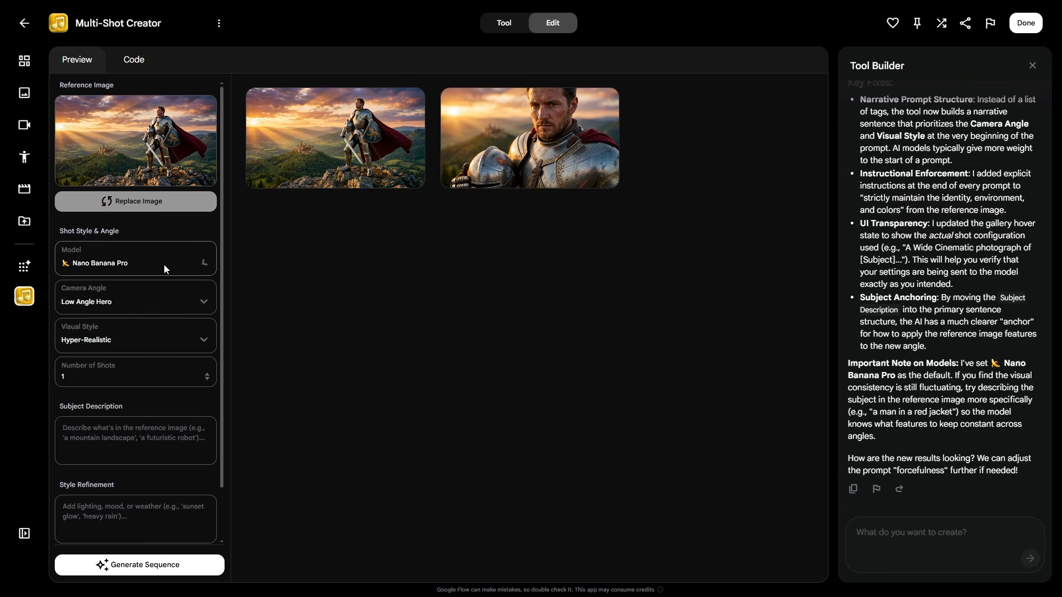
left_click(163, 264)
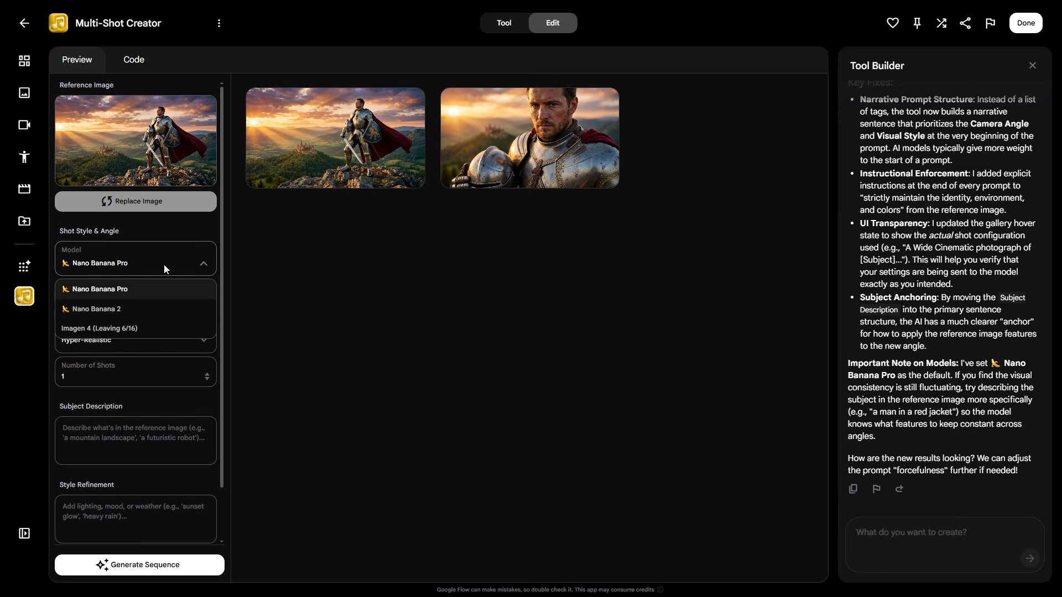
left_click(163, 265)
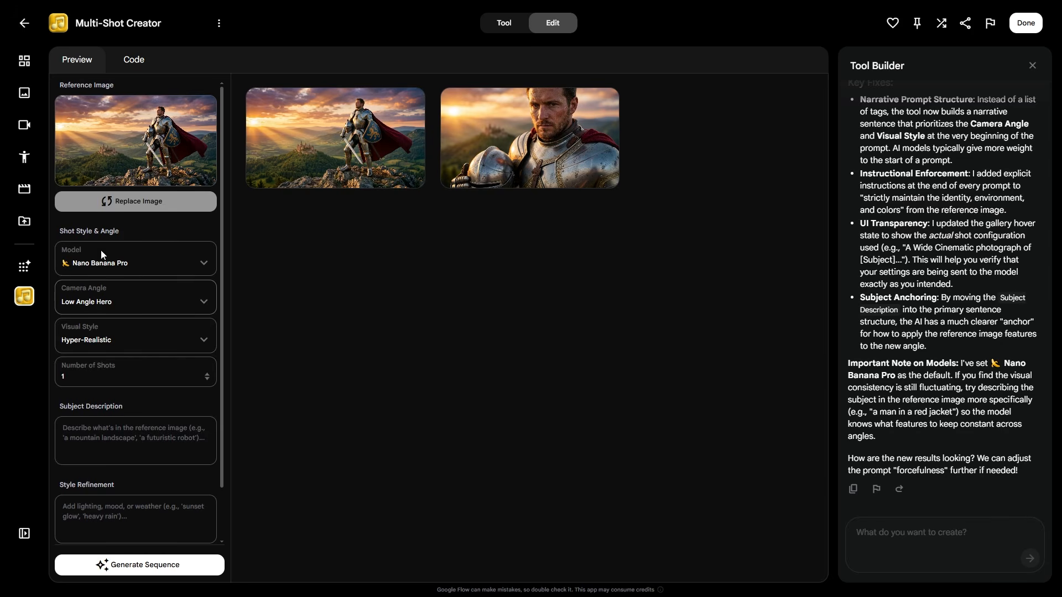
left_click(131, 65)
Step: Leave the tool editor and bring up Multi-Shot Creator's options under My Tools
left_click(1023, 31)
left_click(623, 21)
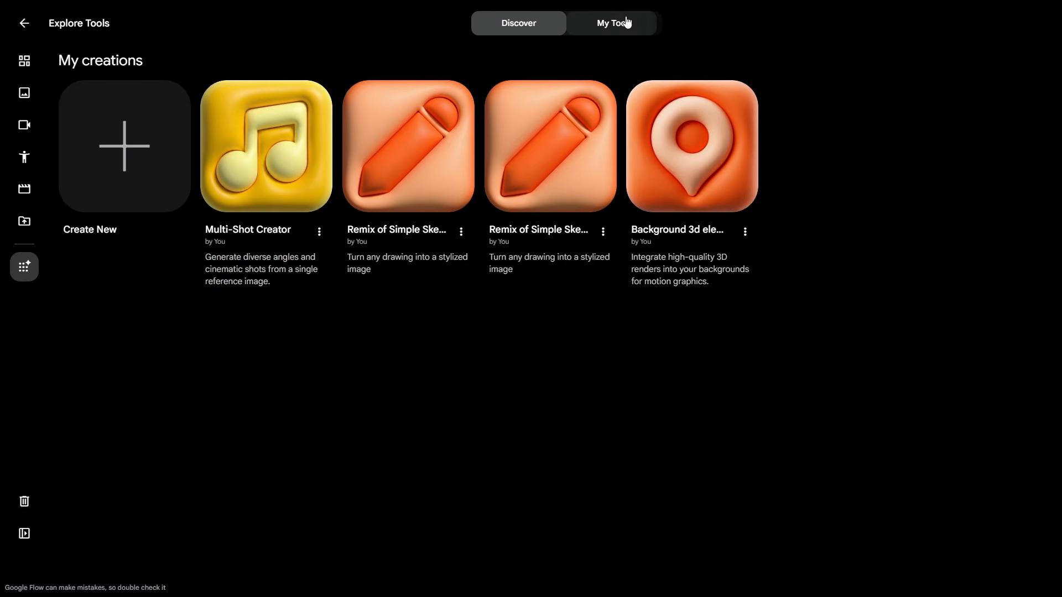
left_click(319, 232)
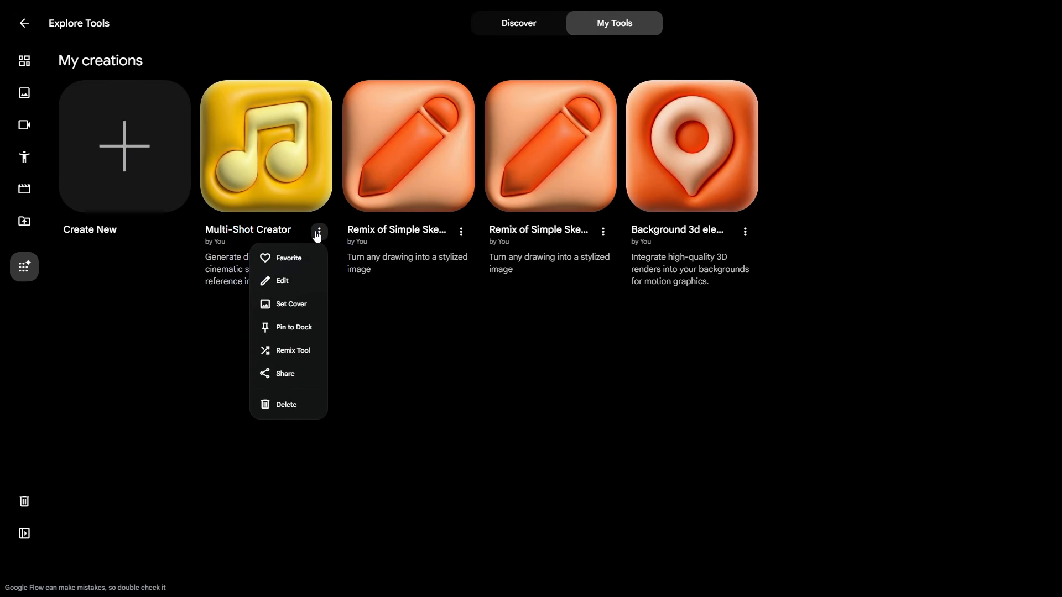
Step: Copy Multi-Shot Creator's share link, then close the sharing window and reopen its options
left_click(280, 376)
left_click(520, 371)
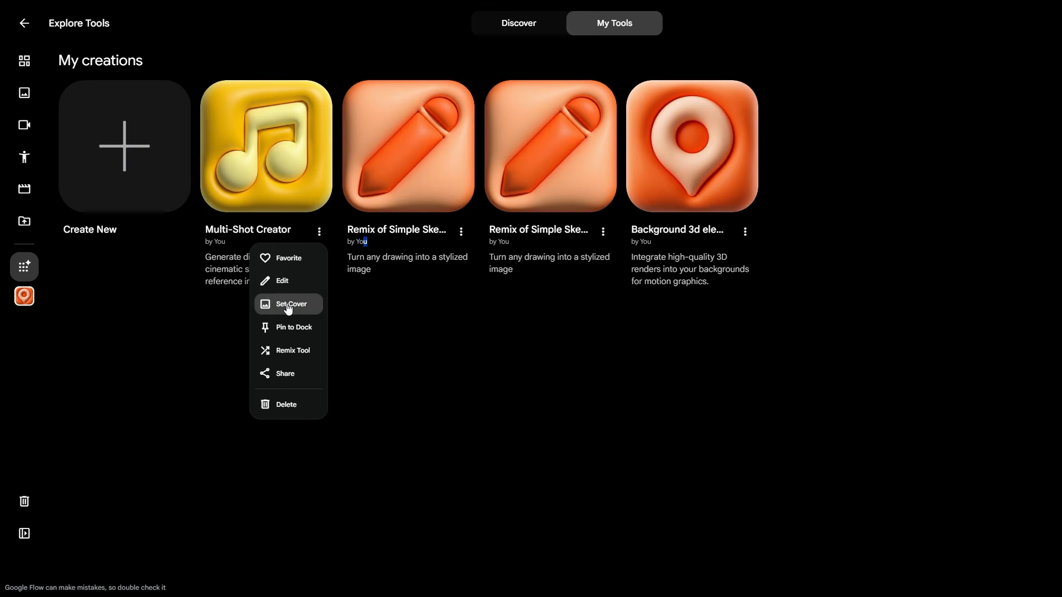
left_click(357, 296)
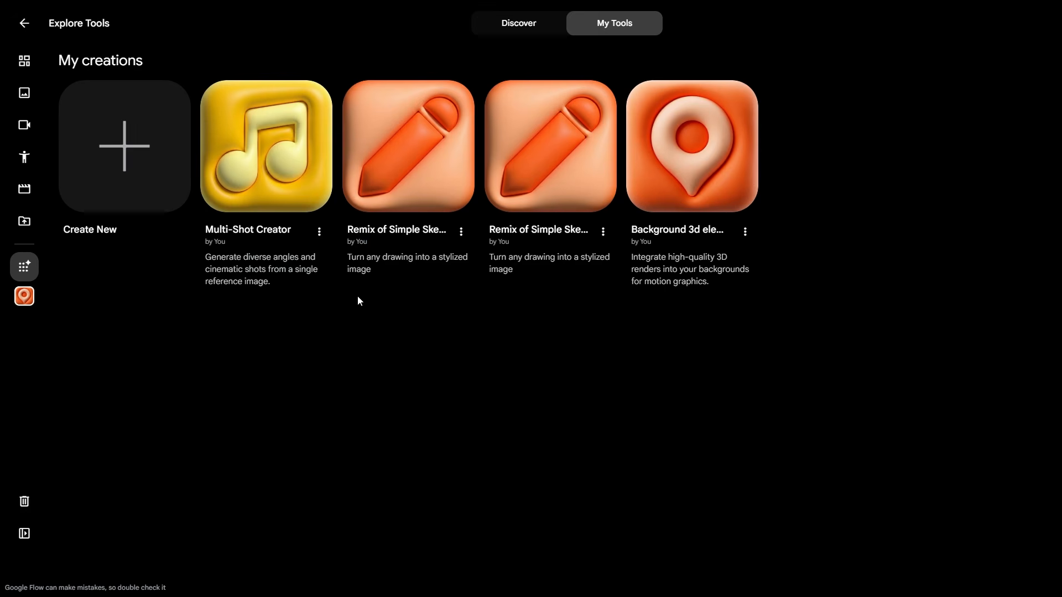
left_click(319, 232)
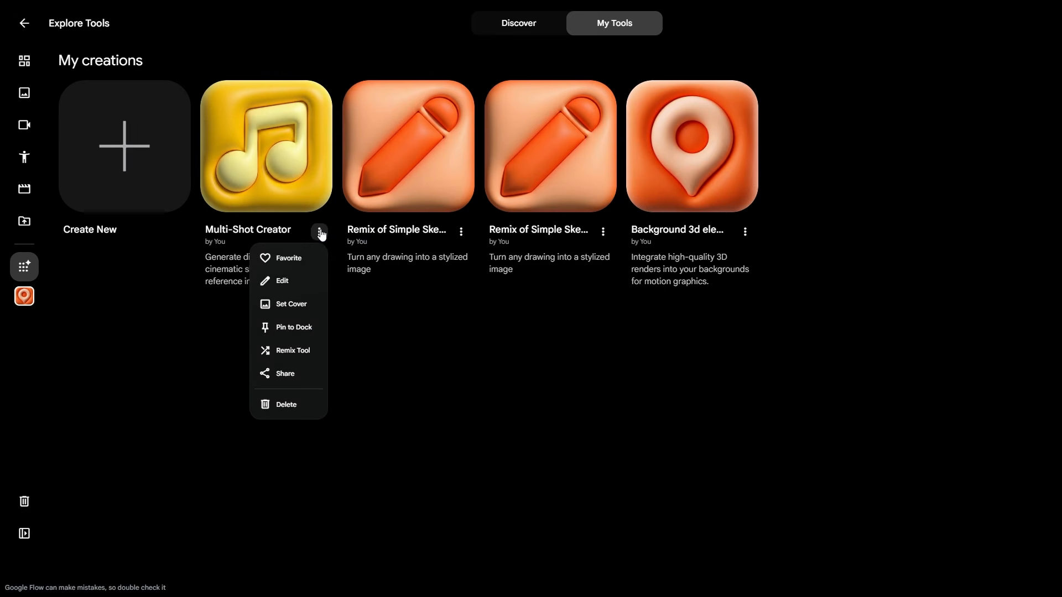
Step: Rename Multi-Shot Creator to 'AIGRID Shot Creator'
left_click(280, 280)
left_click(219, 22)
left_click(248, 51)
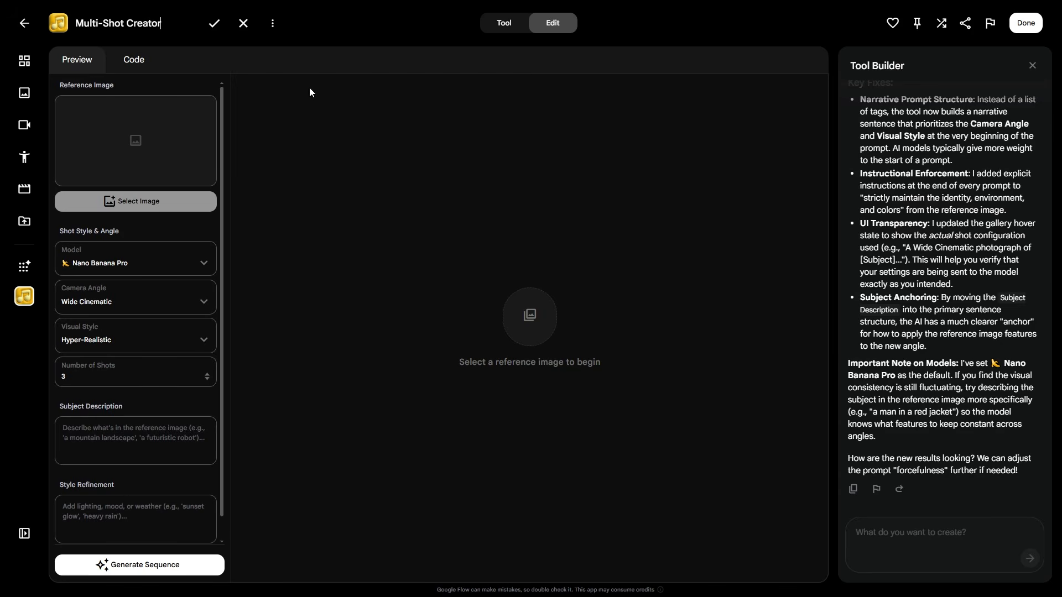
key("ctrl+a")
type("AIGRID Shot Creator")
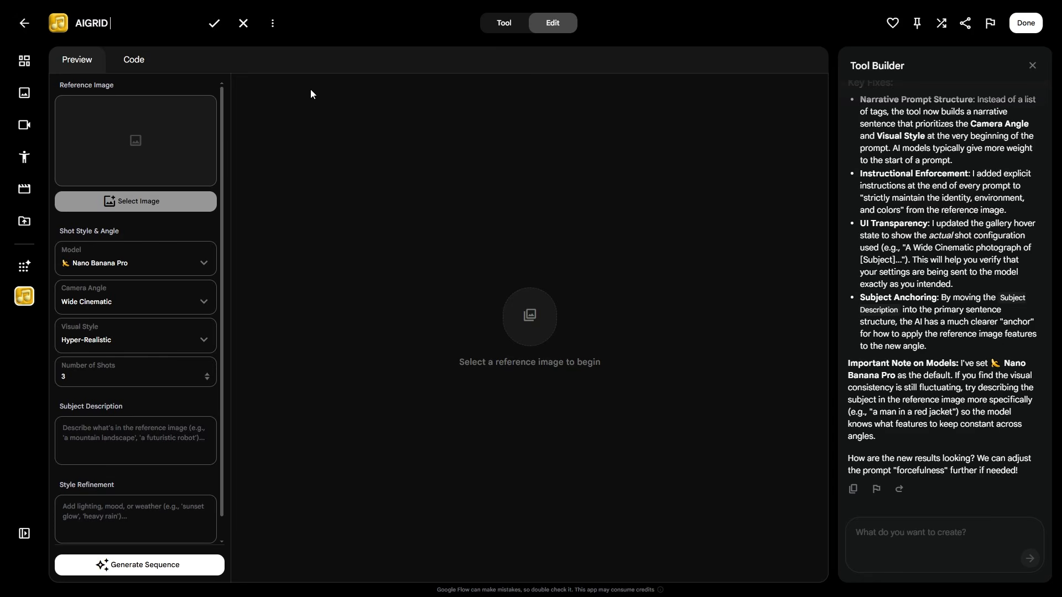
left_click(220, 25)
Step: Change the tool's icon to the orange map pin and save it
left_click(224, 24)
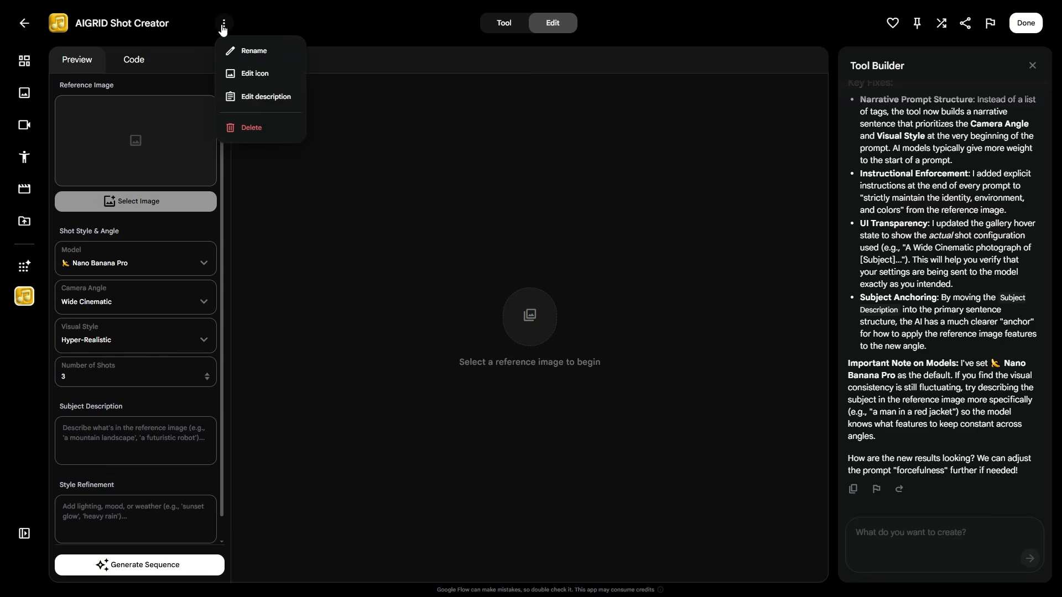
left_click(250, 72)
scroll(548, 208, "down", 5)
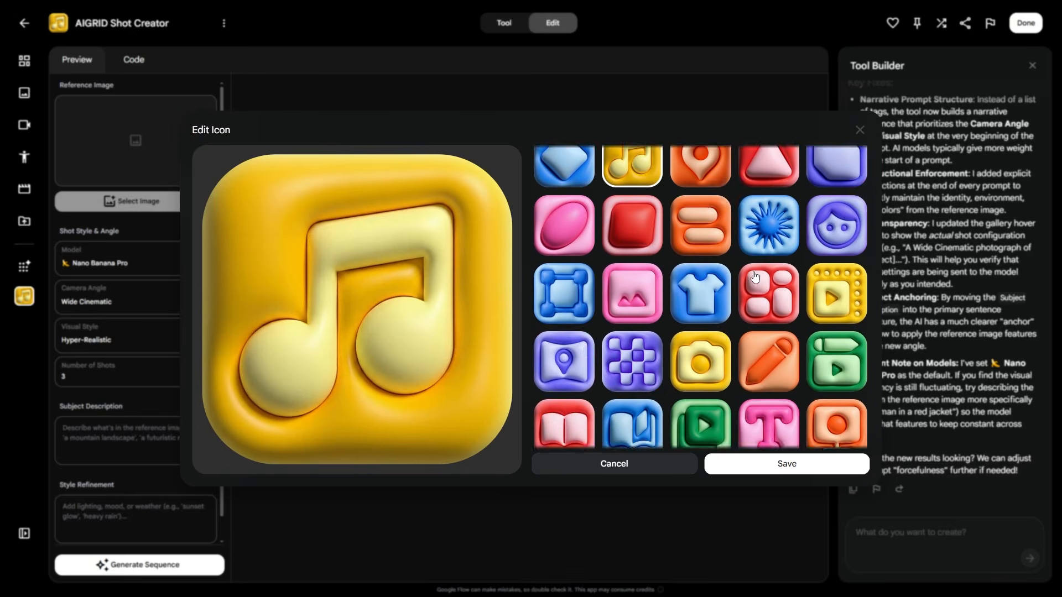
scroll(548, 208, "up", 5)
left_click(554, 197)
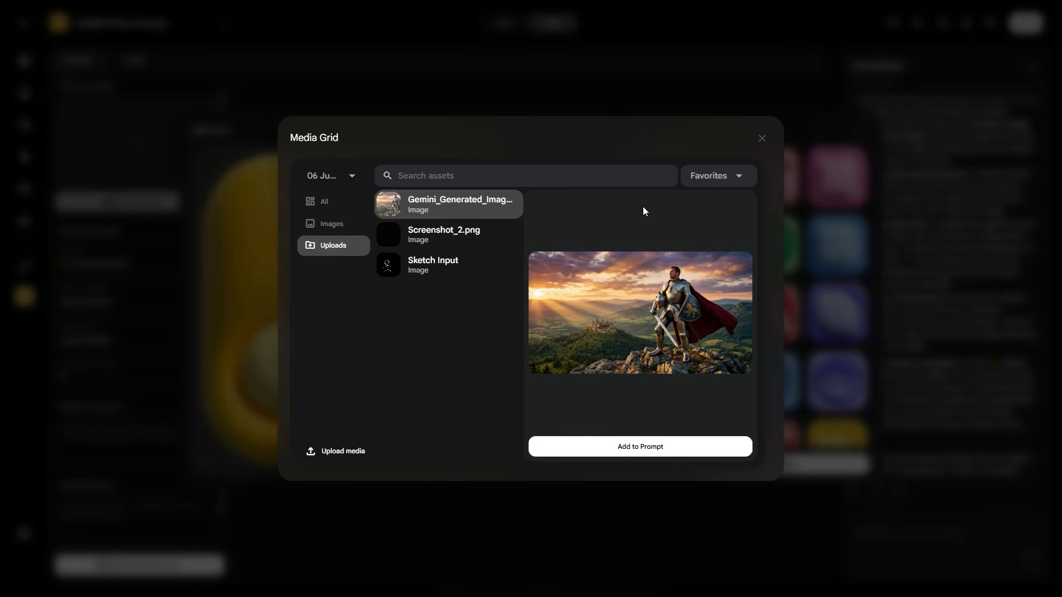
left_click(762, 138)
left_click(781, 463)
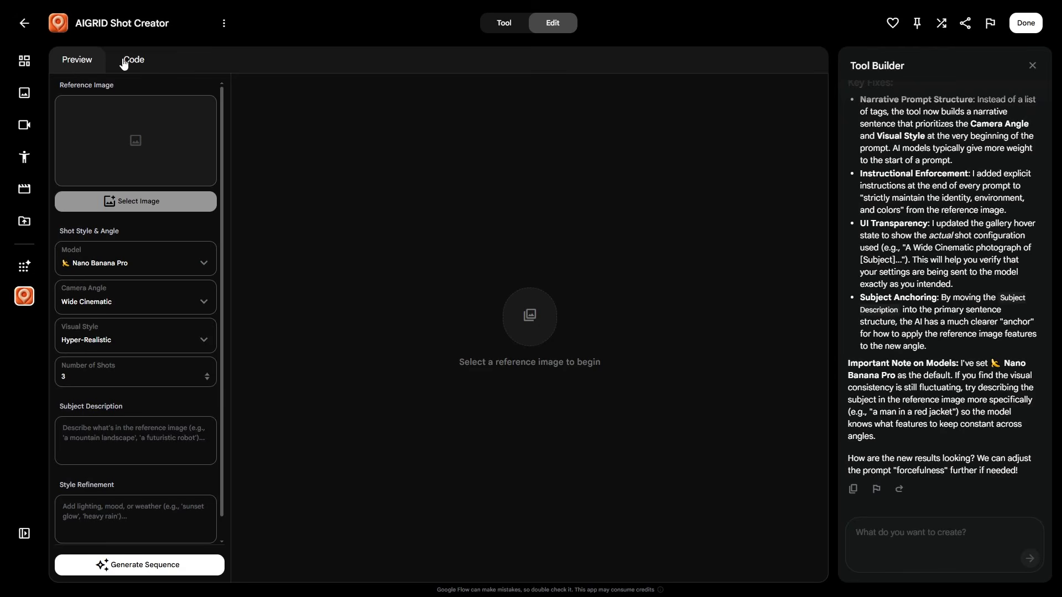
Step: Exit the editor and return to the My Tools list
left_click(224, 23)
left_click(24, 23)
left_click(25, 22)
left_click(614, 23)
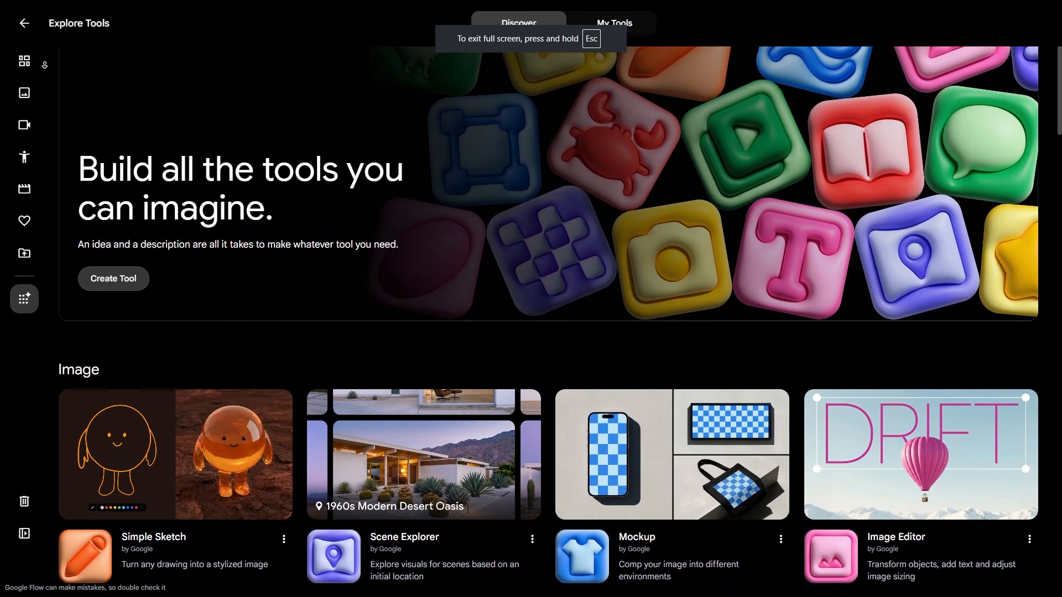
Step: Scroll down through the Discover page's Image tools, such as Simple Sketch and Grid Architect
scroll(548, 298, "down", 1)
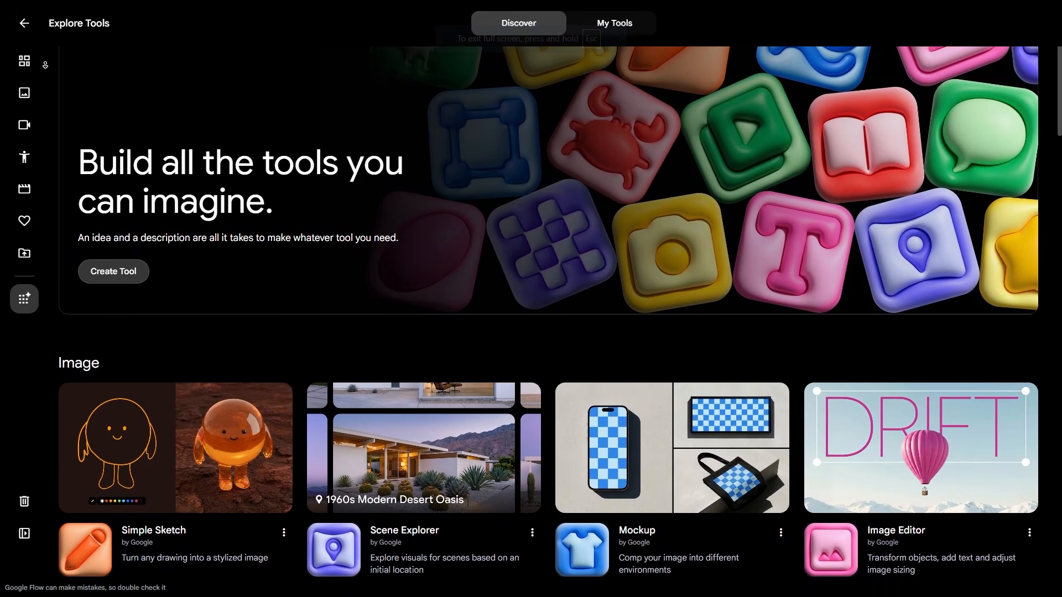
scroll(547, 299, "down", 1)
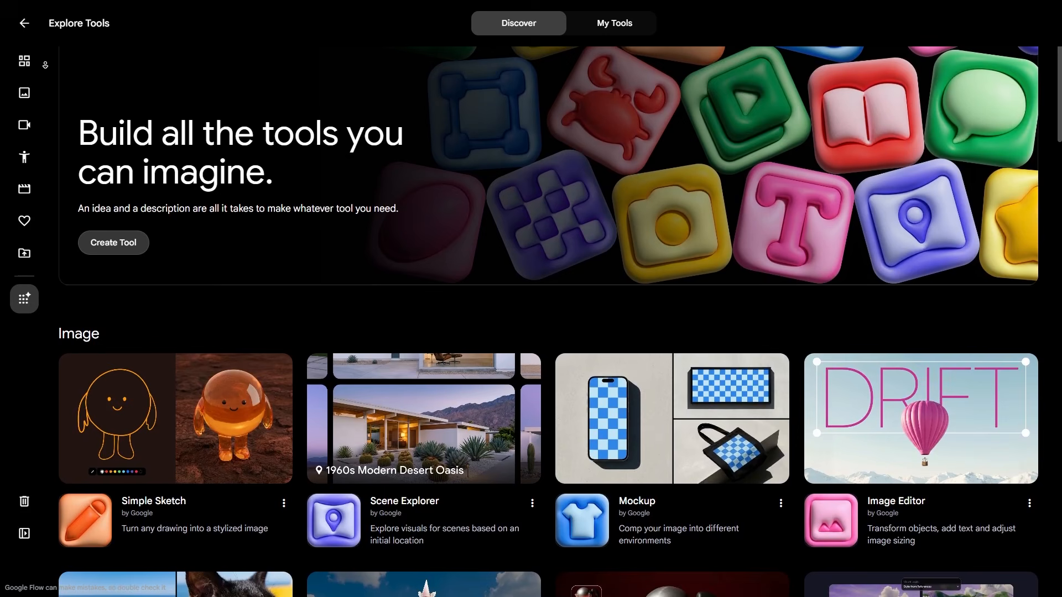
scroll(548, 299, "down", 1)
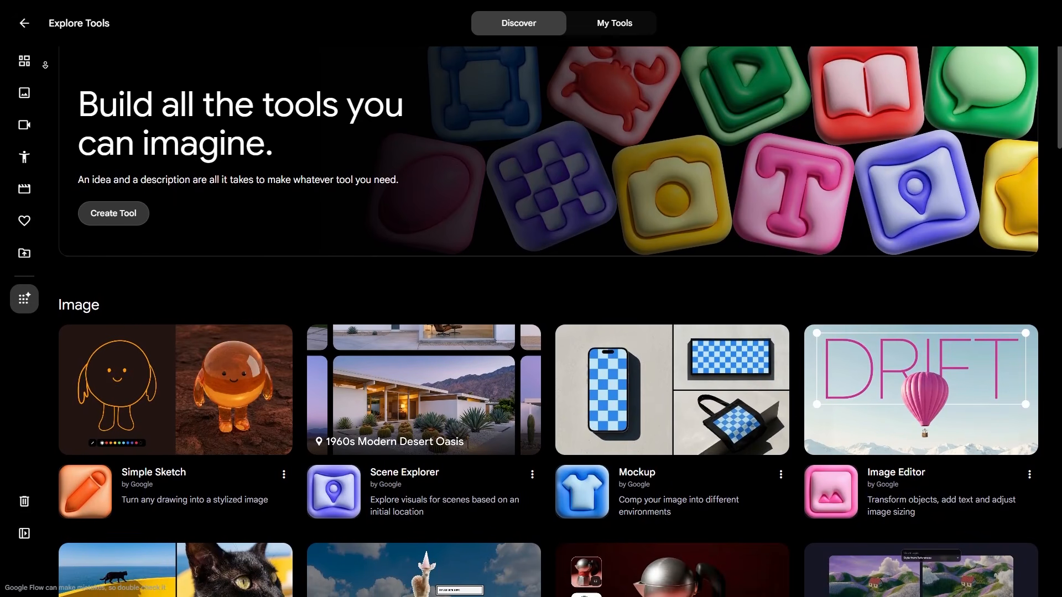
scroll(548, 298, "down", 1)
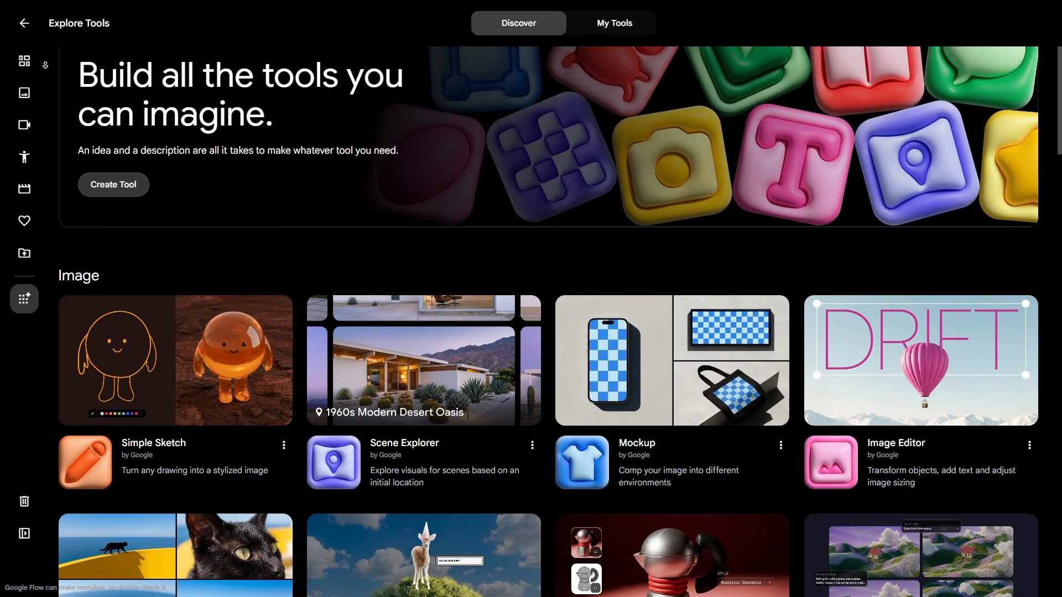
scroll(547, 298, "down", 1)
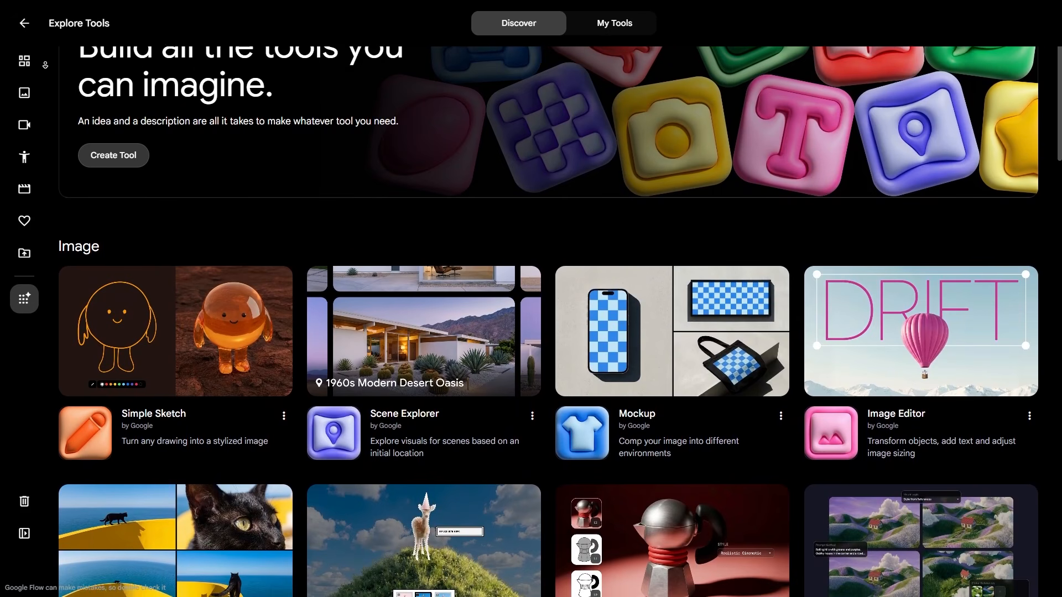